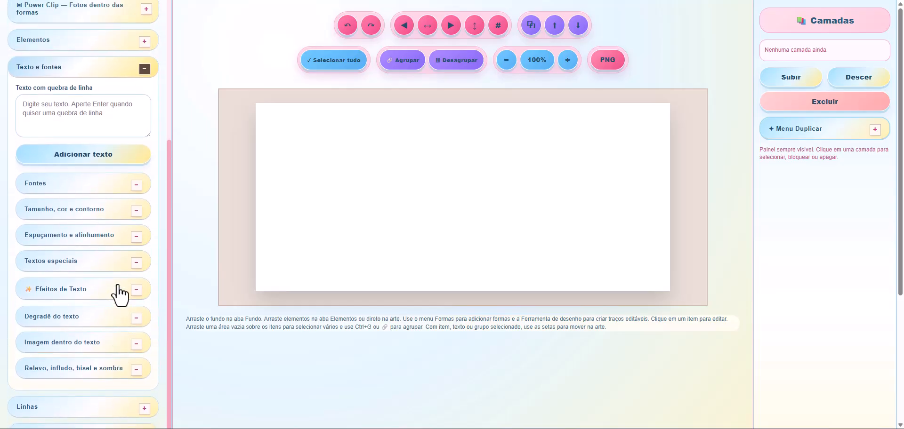
Add the text "Silmara.net" to the blank artboard
click(120, 141)
scroll(121, 141, up, 1)
text(Silmara.et)
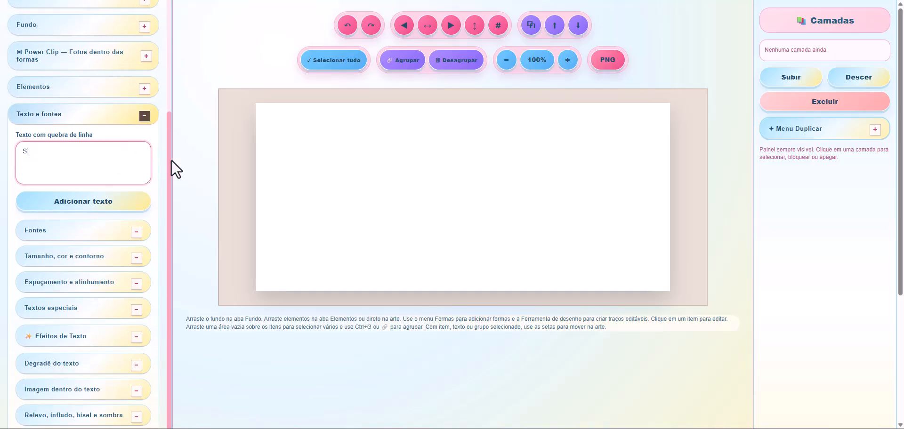
key(Left)
key(Left)
text(n)
click(94, 203)
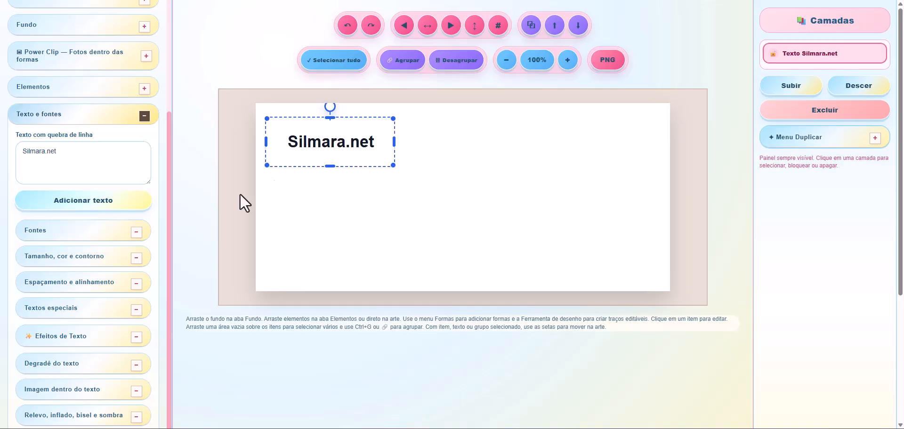
Enlarge the Silmara.net text and move it to the middle of the artboard
drag(344, 145, 464, 194)
scroll(464, 194, up, 13)
scroll(462, 193, down, 4)
scroll(462, 193, down, 6)
scroll(461, 193, up, 7)
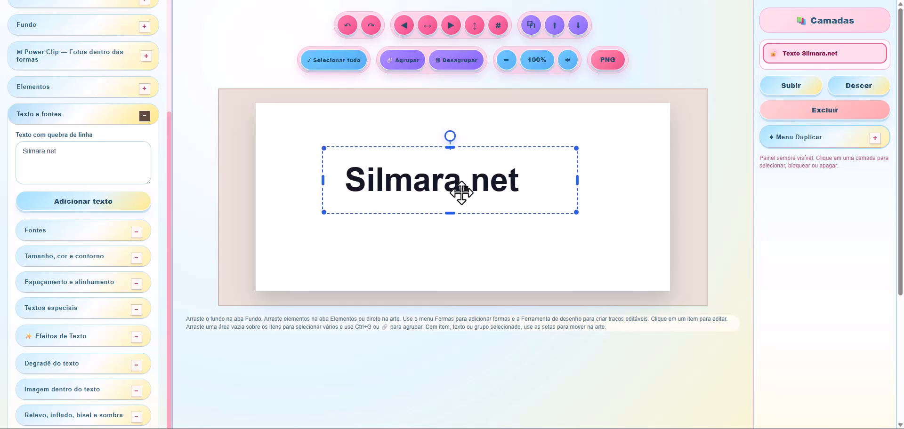
drag(448, 174, 480, 186)
Upload the whole "Fontes" folder from the computer as custom fonts
click(134, 234)
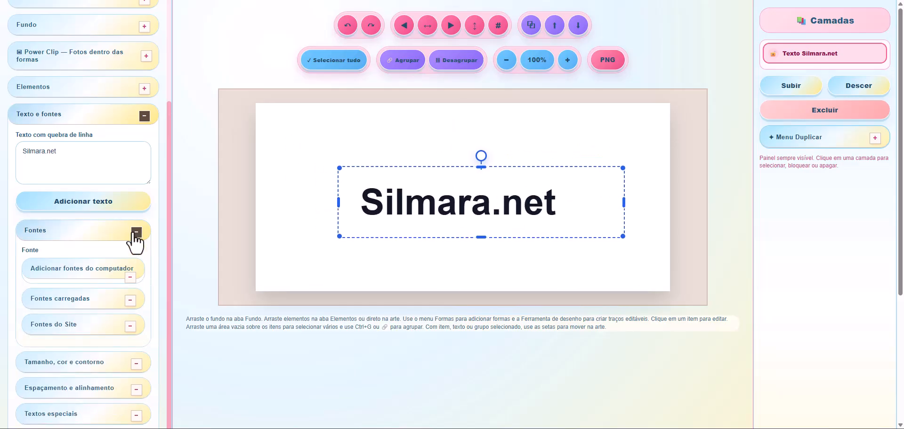
click(127, 279)
scroll(126, 282, down, 2)
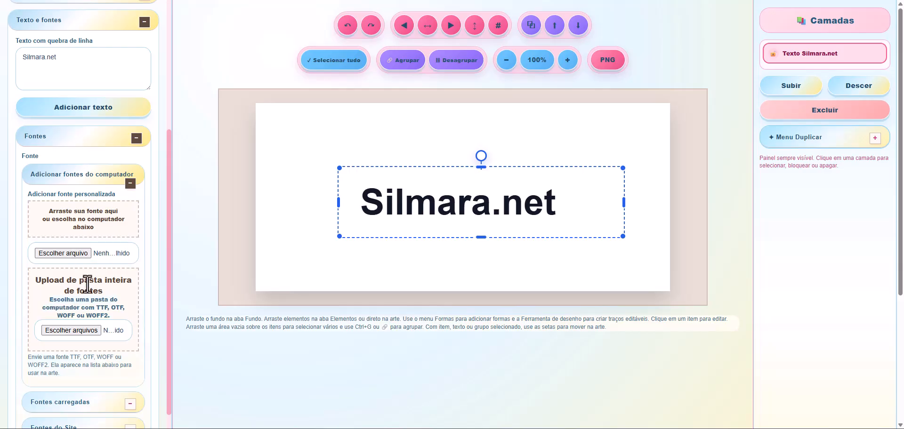
scroll(98, 254, down, 2)
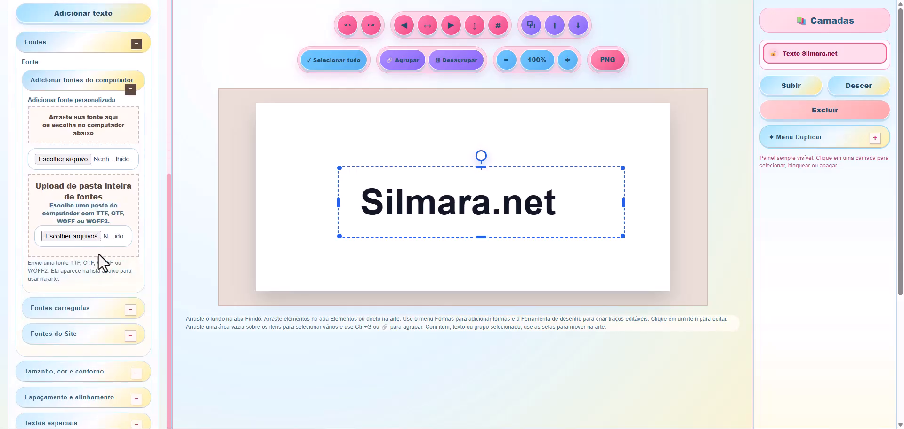
click(72, 234)
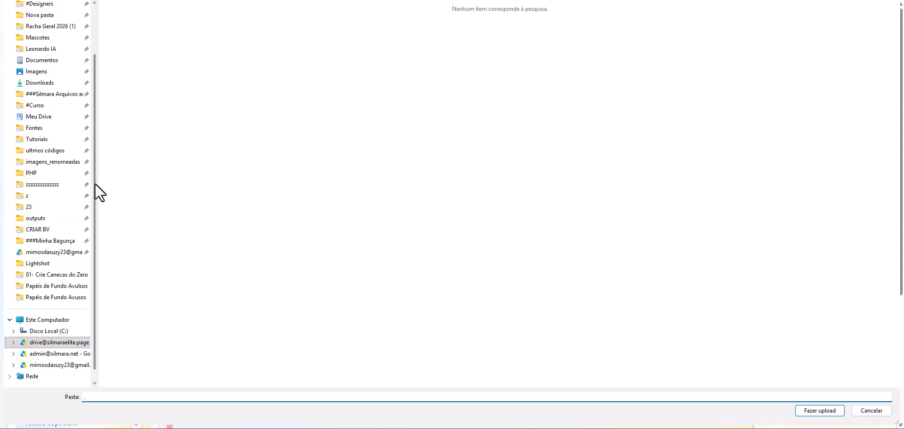
click(34, 129)
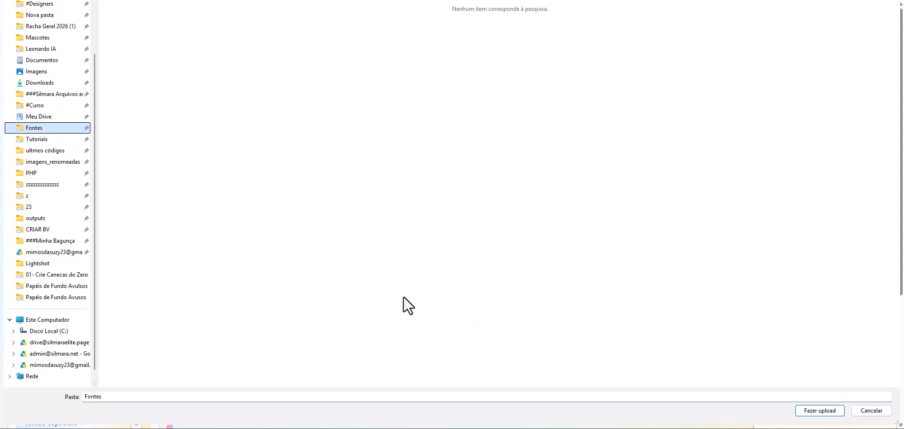
click(821, 411)
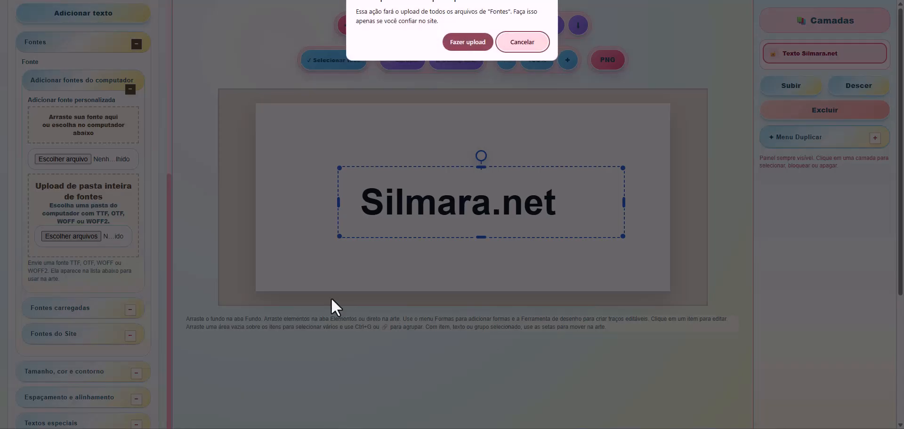
click(460, 43)
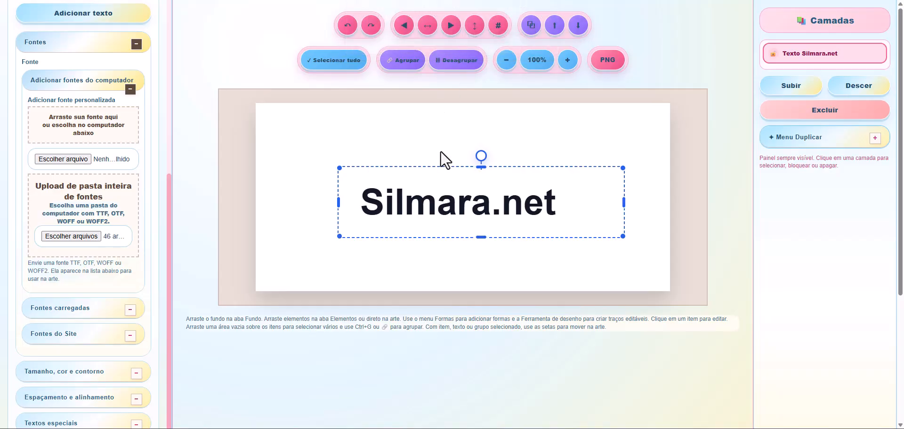
Apply a bold script font from the loaded fonts to the Silmara.net text and collapse the font options
click(129, 311)
scroll(127, 316, down, 3)
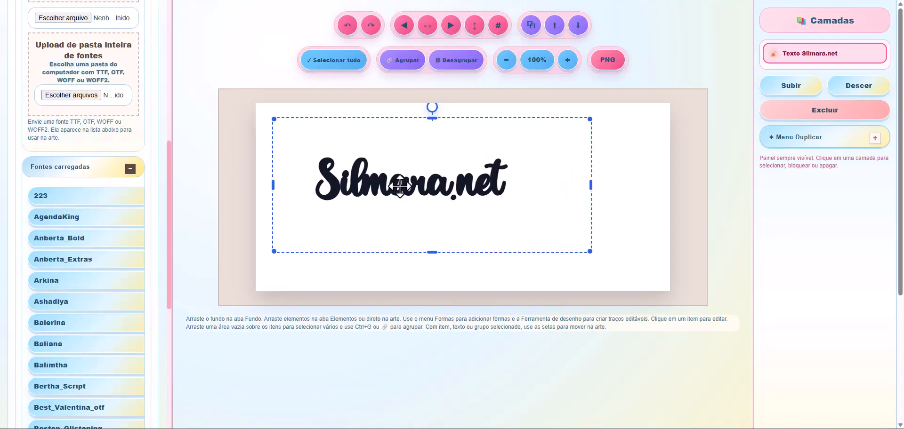
click(130, 169)
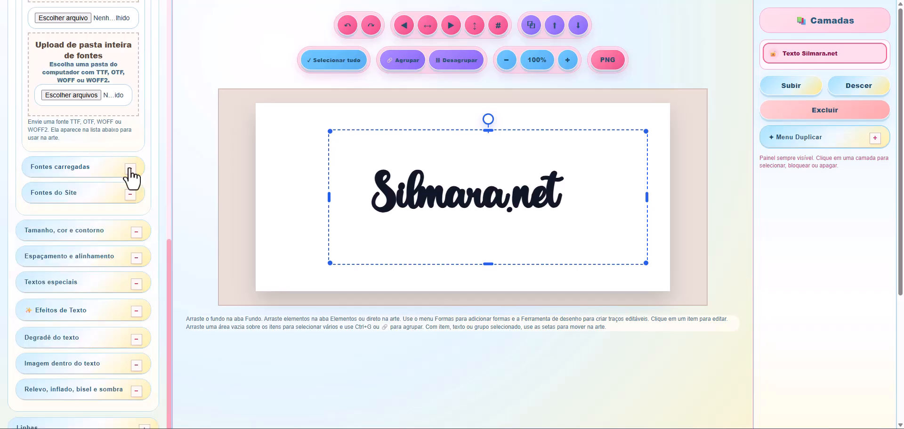
scroll(137, 180, up, 5)
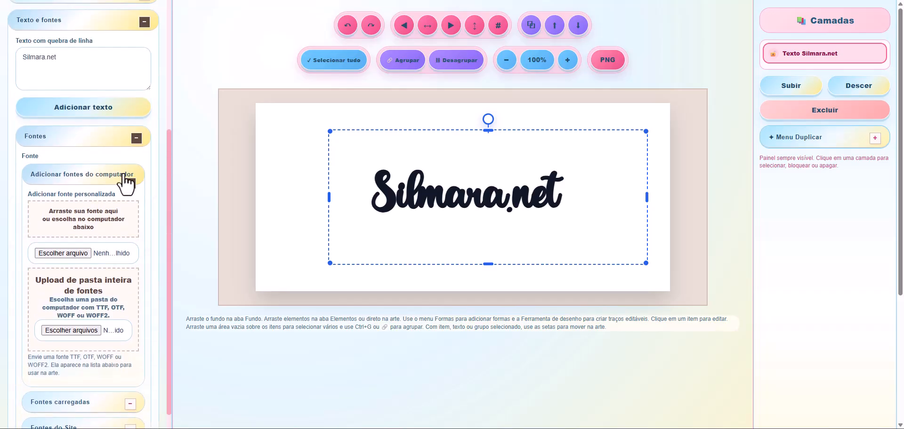
click(127, 183)
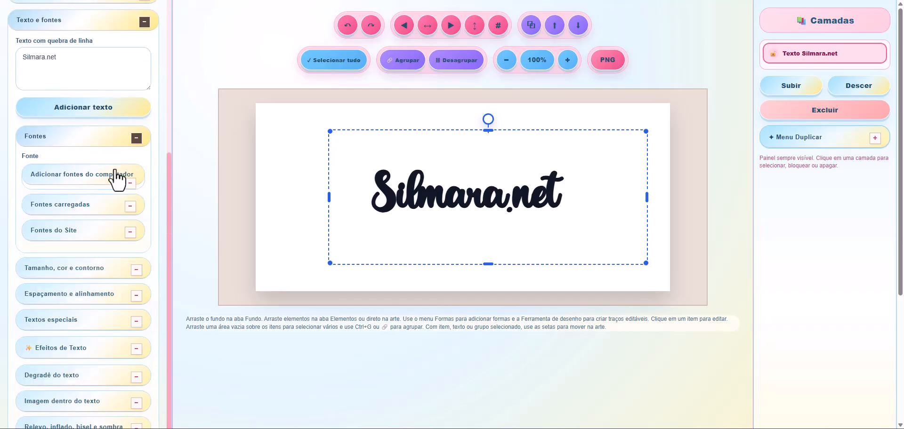
click(136, 139)
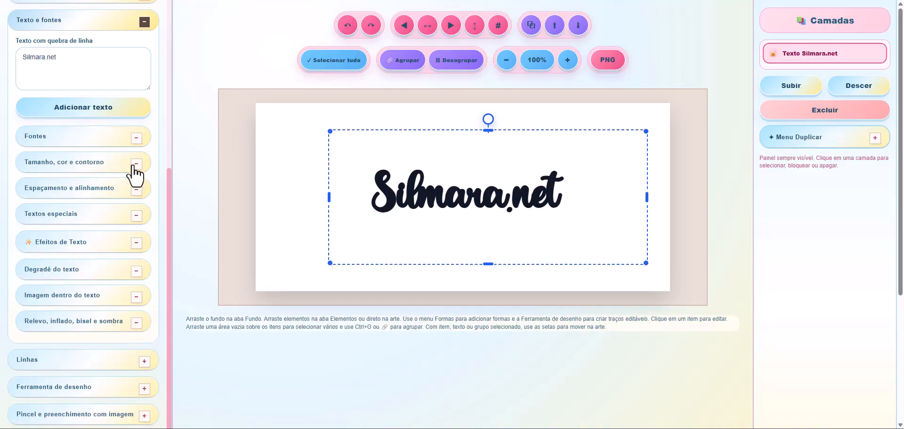
Set the font size of the Silmara.net text to 144
click(136, 165)
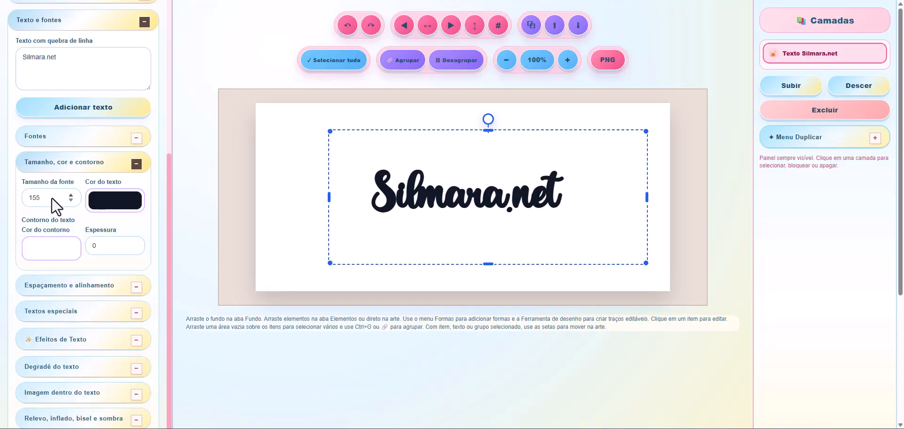
click(71, 196)
click(71, 197)
click(72, 196)
click(71, 196)
click(72, 196)
click(71, 196)
scroll(455, 182, down, 8)
scroll(454, 182, up, 13)
scroll(454, 182, down, 2)
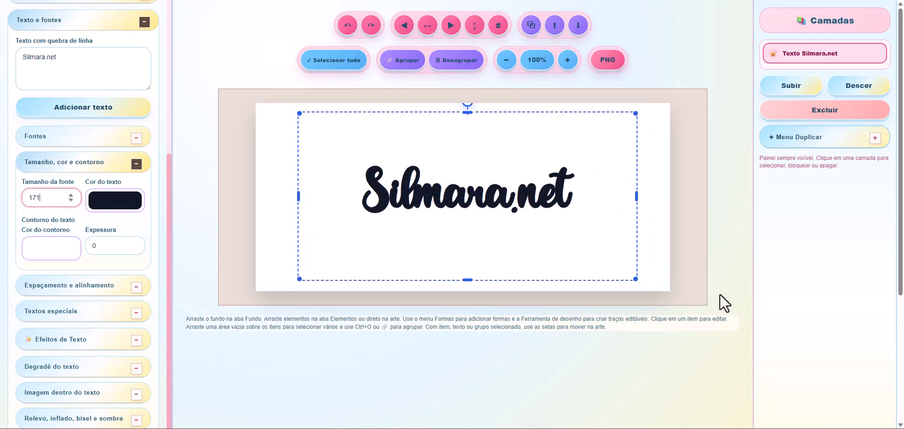
scroll(611, 261, up, 1)
scroll(583, 245, down, 17)
scroll(650, 272, up, 15)
scroll(633, 261, down, 3)
scroll(642, 262, down, 3)
scroll(650, 274, up, 1)
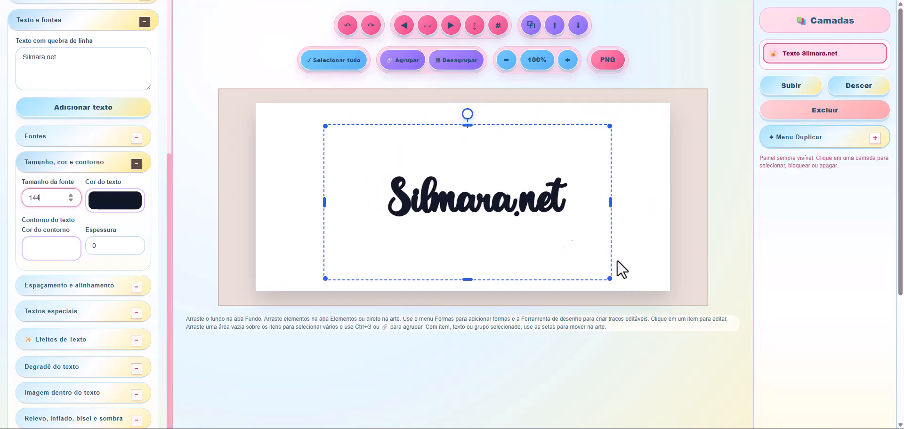
Change the colour of the Silmara.net text to light blue
click(107, 205)
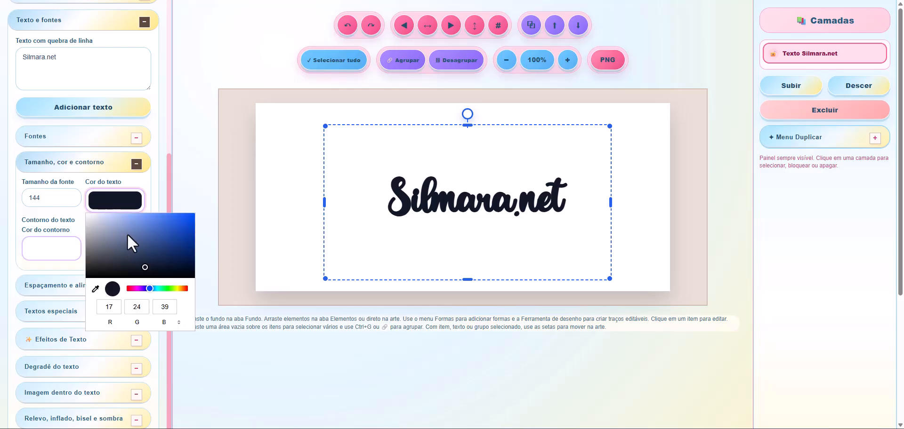
mouse_move(118, 244)
mouse_down()
mouse_move(111, 233)
mouse_move(184, 225)
mouse_move(160, 229)
mouse_move(162, 267)
mouse_move(171, 246)
mouse_move(161, 191)
mouse_up()
click(100, 222)
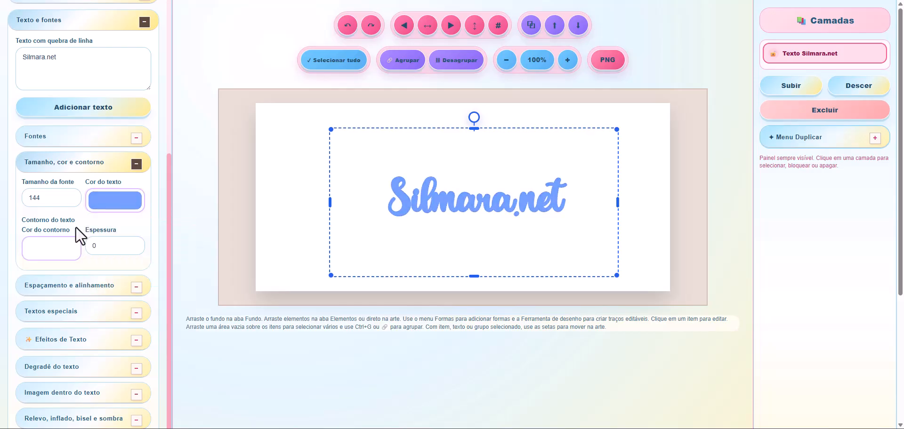
Give the Silmara.net text a black outline with a thickness of 4,2
click(53, 256)
click(91, 288)
drag(92, 288, 114, 329)
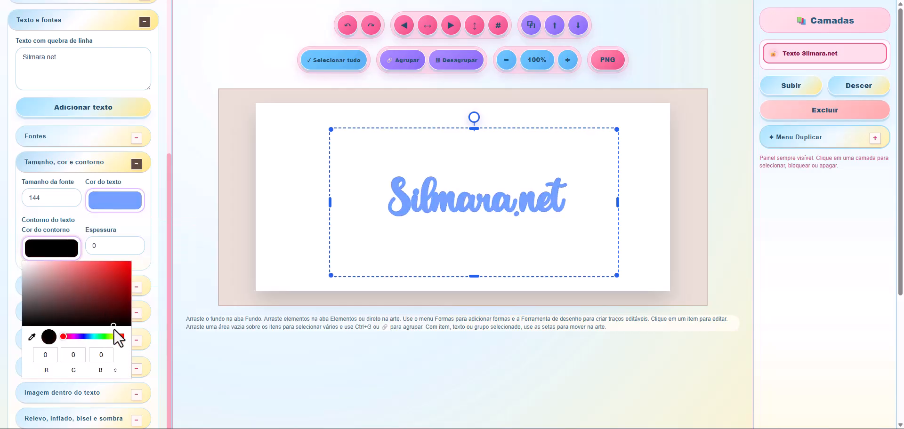
click(75, 231)
click(133, 245)
text(,1)
click(134, 243)
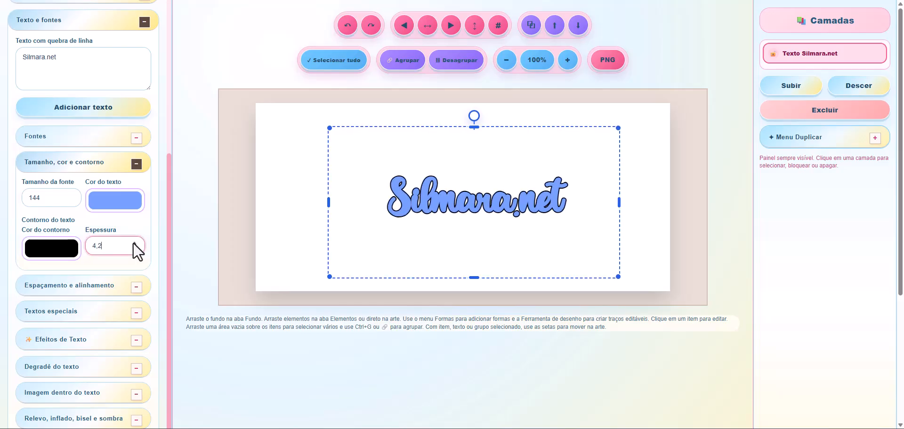
click(134, 222)
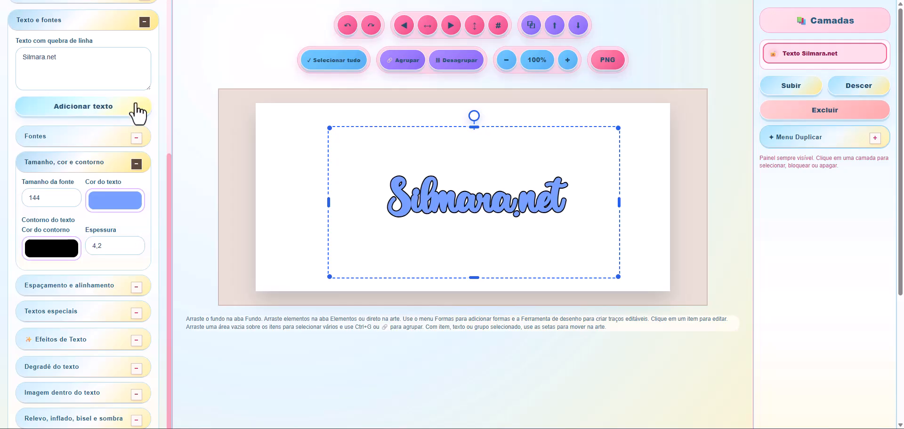
click(136, 164)
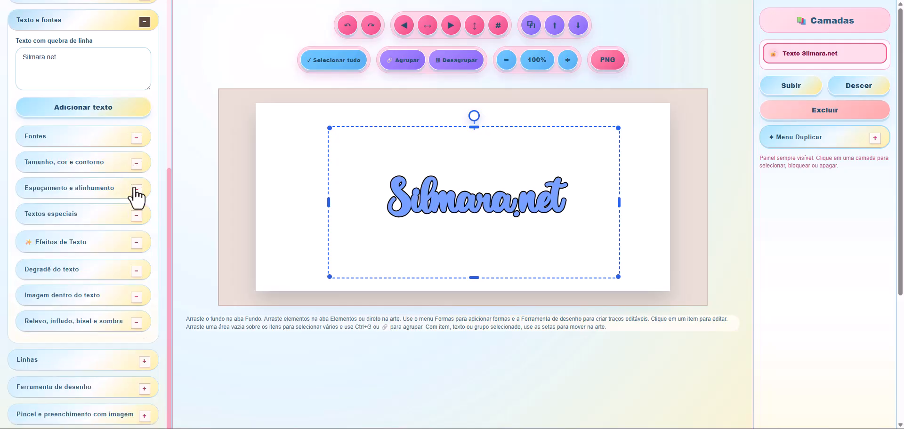
Set the text's letter spacing to 13 and its alignment to Centralizado
click(136, 190)
drag(70, 222, 72, 223)
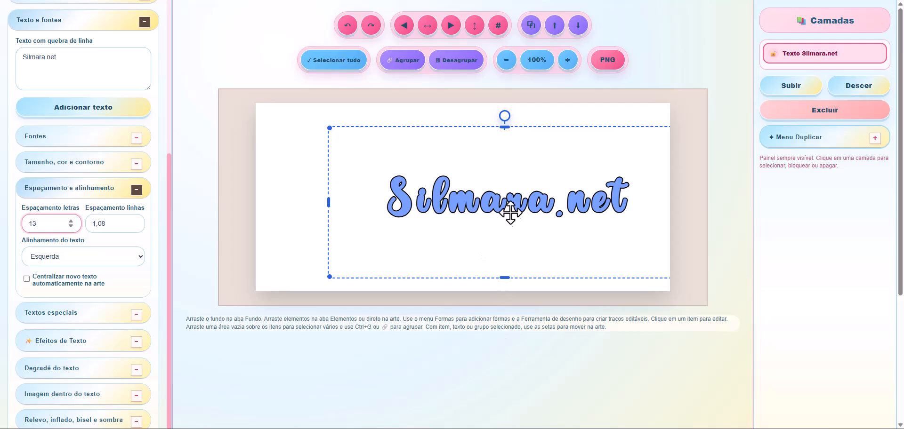
click(108, 256)
click(75, 282)
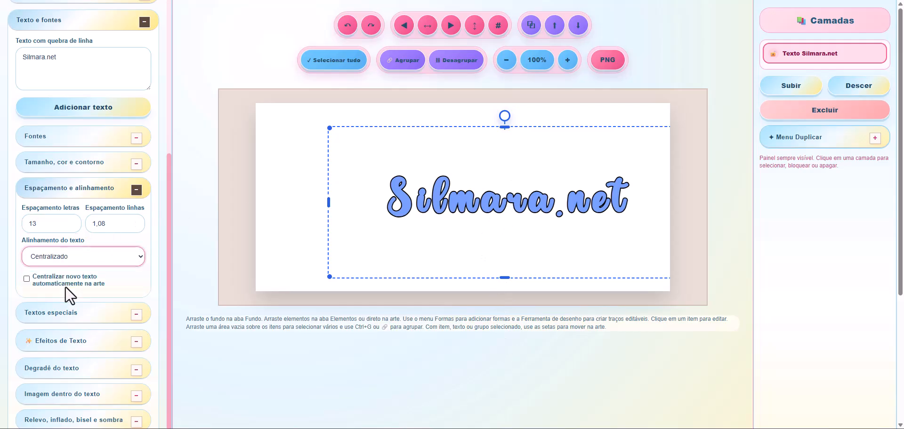
click(85, 256)
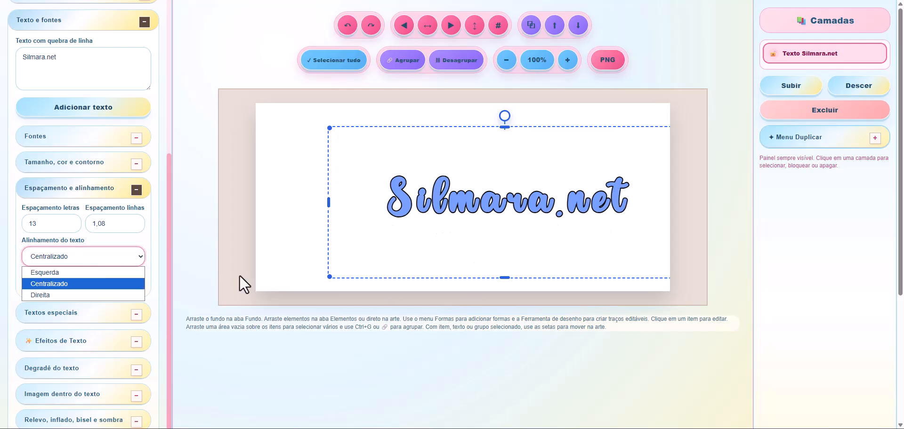
click(120, 256)
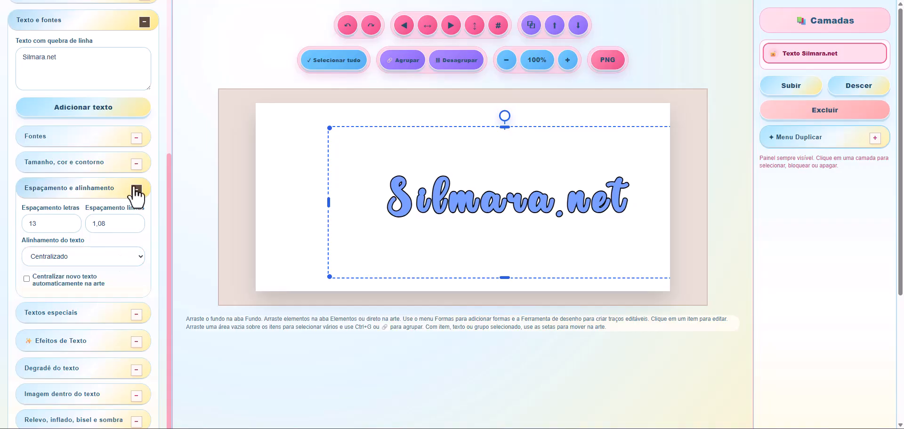
click(136, 190)
Move the Silmara.net text to the upper middle of the artboard and try out a curved text version of it
click(136, 216)
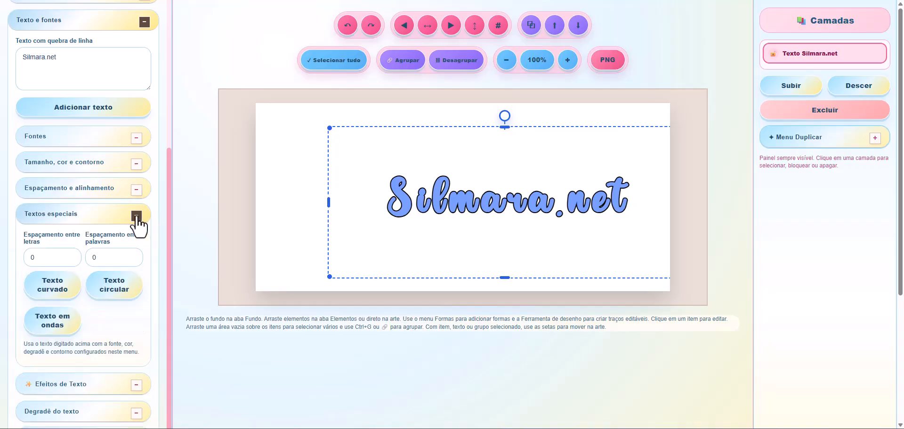
drag(516, 217, 455, 178)
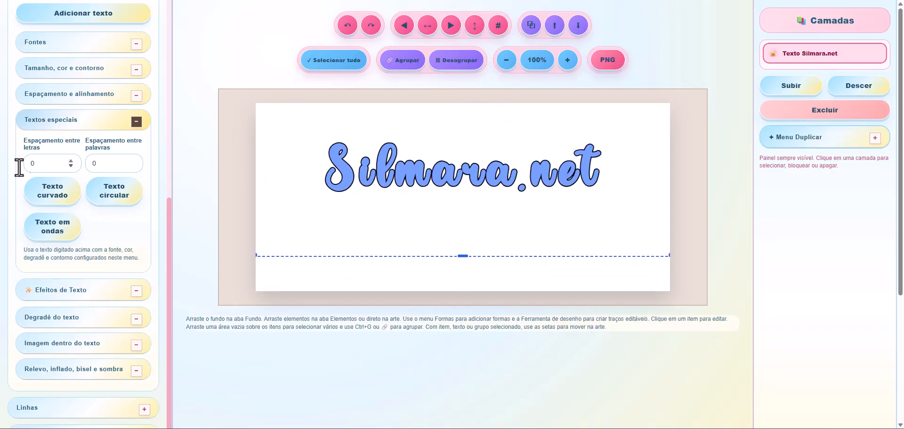
click(51, 199)
drag(395, 150, 486, 233)
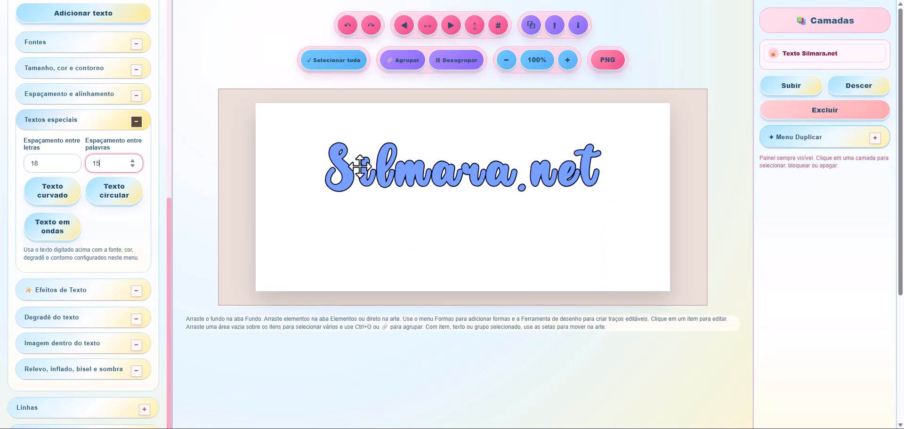
Create a circular version of the text with letter spacing 18 and word spacing 15, and move it and the original text apart
click(114, 191)
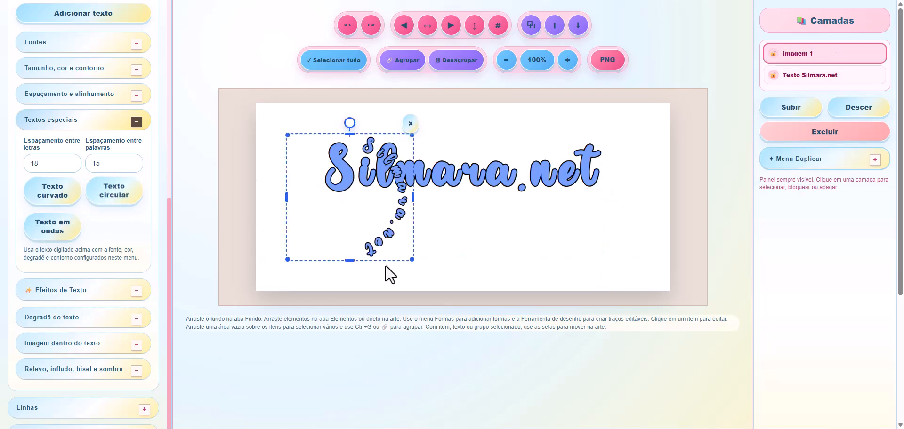
drag(403, 239, 531, 262)
drag(483, 148, 312, 148)
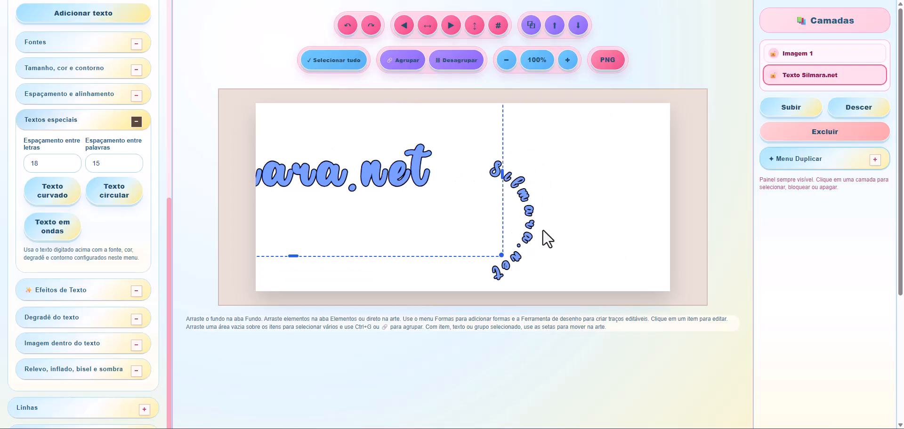
Rotate the circular text a quarter turn counterclockwise into an upright arch and place it on the right side of the artboard
click(528, 233)
drag(473, 148, 383, 277)
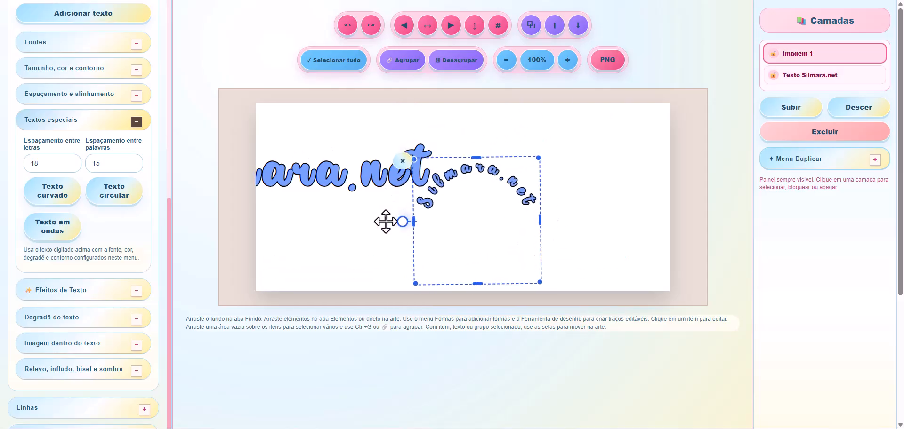
drag(515, 258, 606, 195)
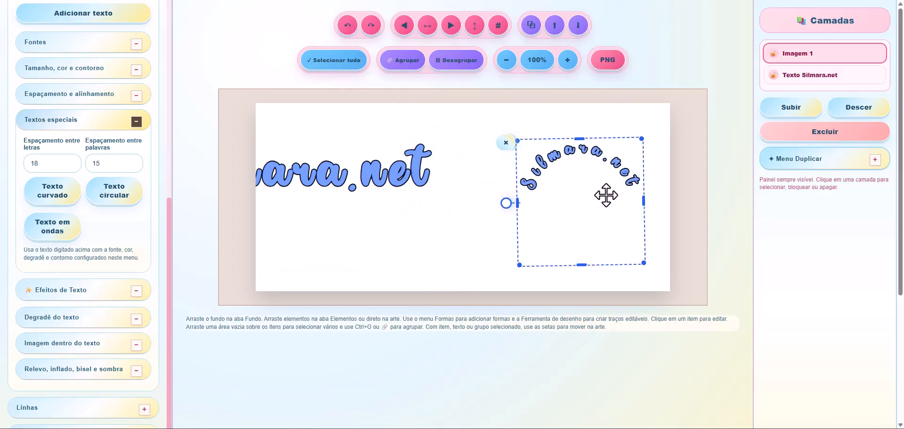
Move the original Silmara.net text to the middle of the artboard, then create a wave-shaped version below it and enlarge it
click(362, 172)
drag(300, 177, 450, 186)
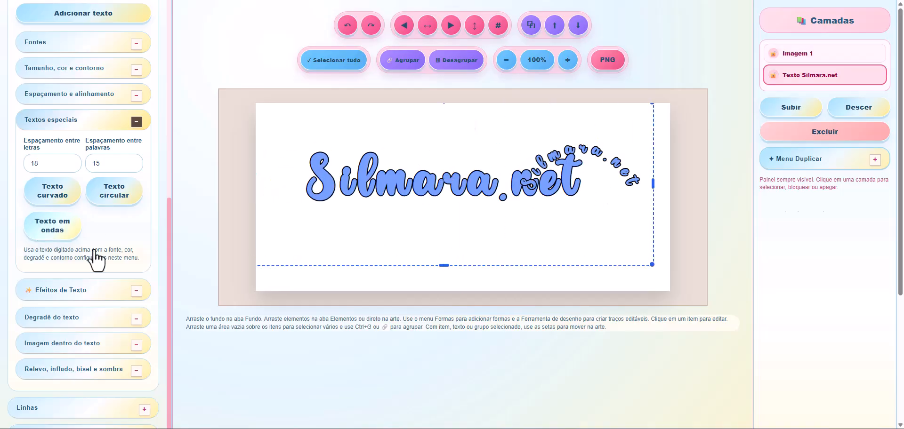
click(42, 232)
mouse_move(362, 151)
mouse_down()
mouse_move(444, 261)
mouse_move(479, 239)
mouse_move(470, 239)
mouse_up()
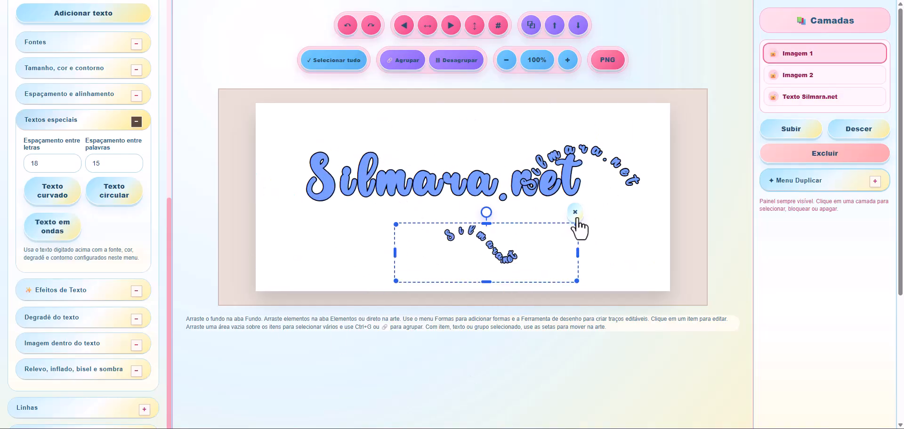
drag(578, 284, 656, 297)
mouse_move(466, 229)
mouse_down()
mouse_move(413, 235)
mouse_move(434, 234)
mouse_move(408, 224)
mouse_up()
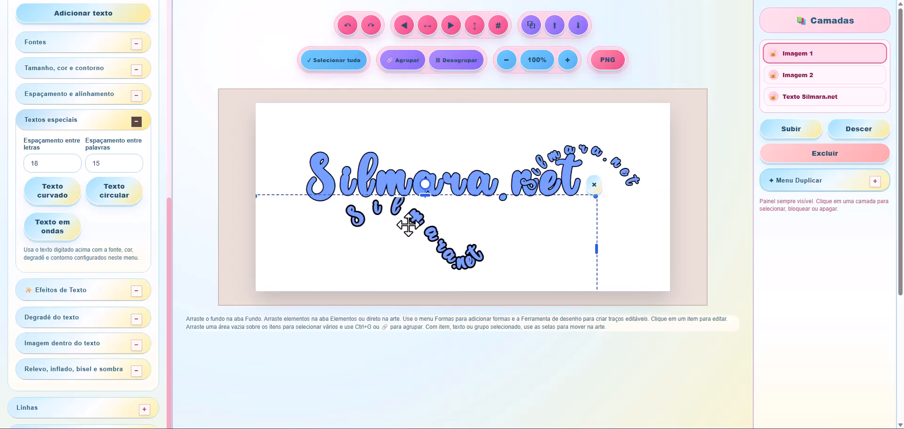
Delete the wave-shaped text and the arched text, leaving only the original Silmara.net text
click(594, 184)
mouse_move(617, 165)
mouse_down()
mouse_move(468, 139)
mouse_move(532, 236)
mouse_move(529, 198)
mouse_move(529, 228)
mouse_up()
key(Delete)
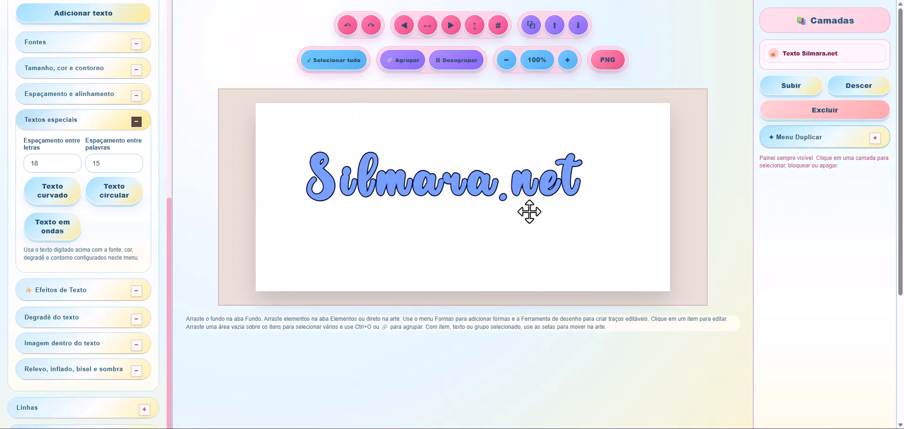
Browse the text effects and apply the Toons effect to the Silmara.net text
click(139, 122)
click(137, 150)
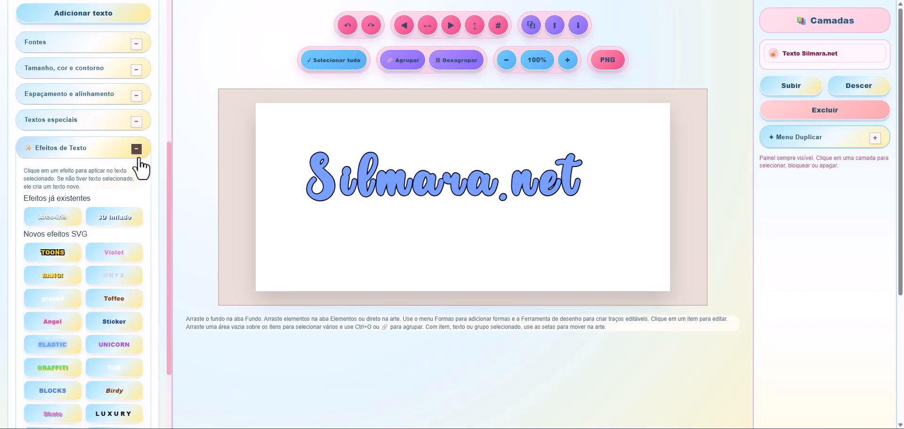
scroll(146, 194, down, 6)
scroll(146, 194, down, 5)
scroll(146, 193, up, 12)
scroll(146, 193, down, 2)
click(365, 185)
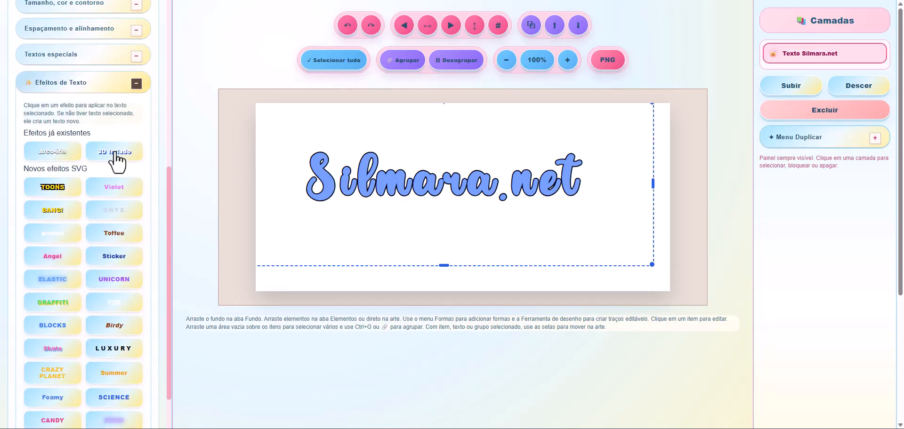
click(54, 189)
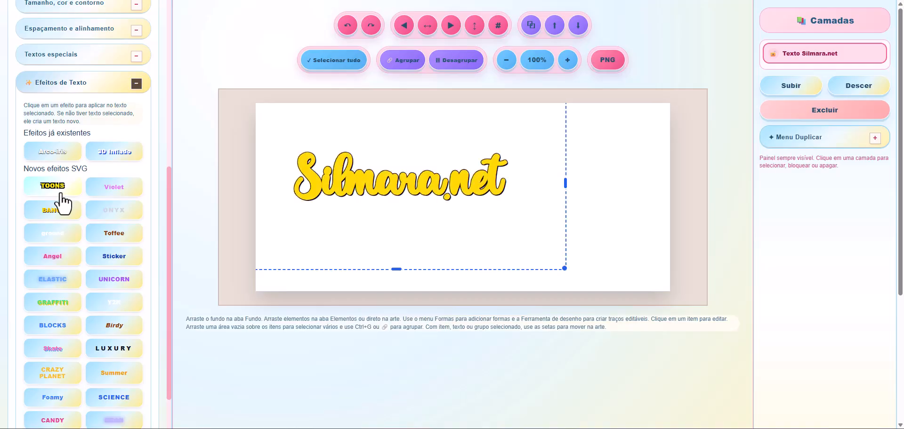
Try the Violet and Graffiti effects on the text, settle on Elastic, and enlarge the text in the middle of the artboard
click(114, 190)
click(49, 280)
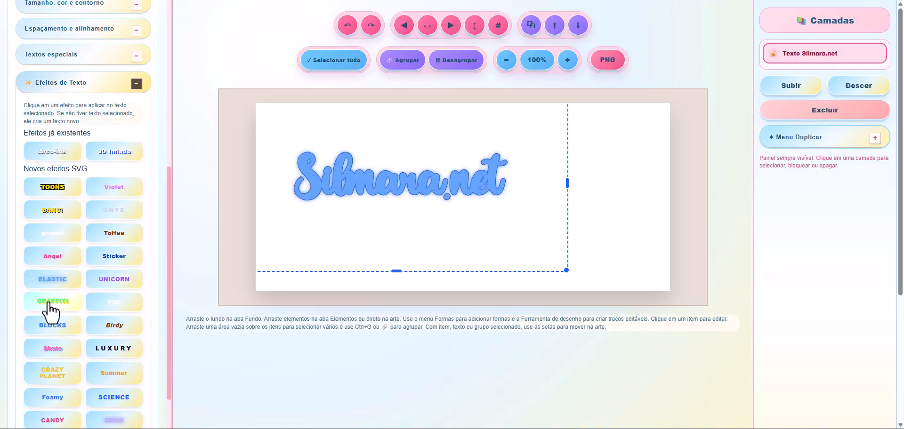
click(48, 303)
click(68, 285)
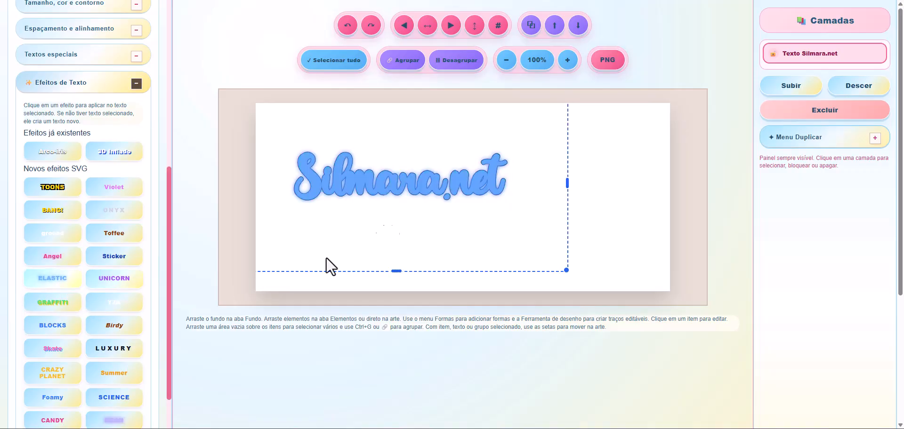
mouse_move(452, 196)
mouse_down()
mouse_move(472, 209)
mouse_move(455, 201)
mouse_up()
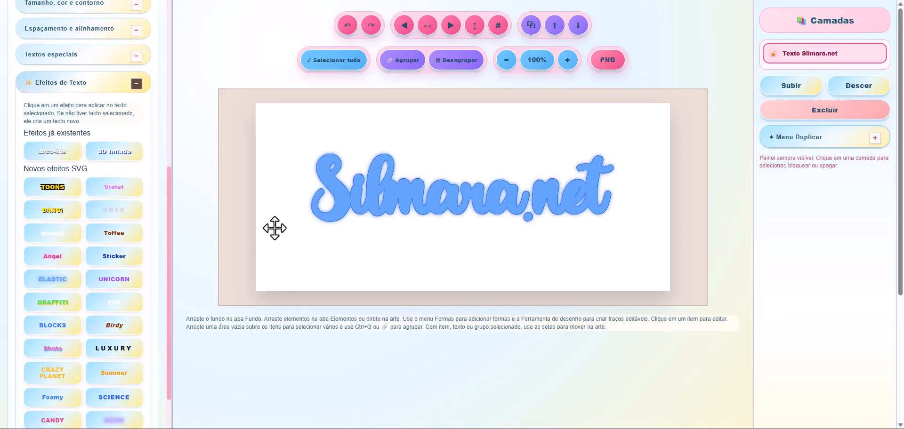
Apply the Unicorn effect, reposition the text near the artboard's centre, and switch it to the premium K-POP effect
click(120, 284)
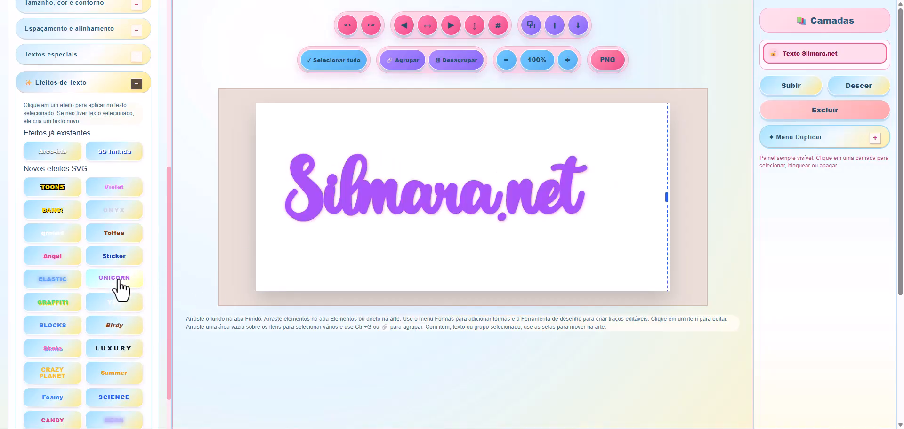
drag(348, 180, 370, 192)
scroll(93, 301, down, 5)
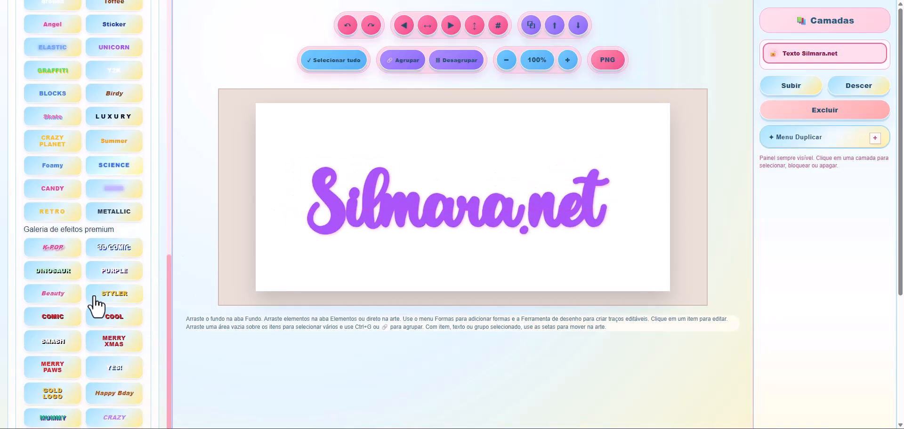
click(49, 245)
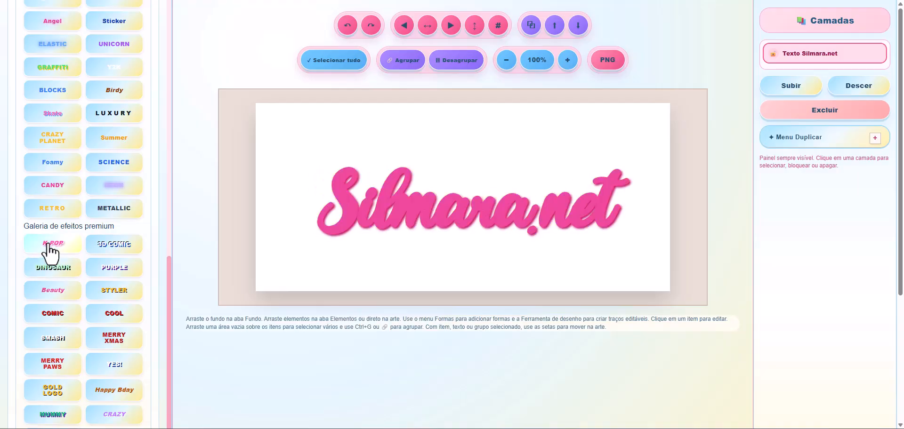
Change the text colour of the K-POP styled text to light pink, RGB 251, 203, 227
scroll(70, 278, up, 10)
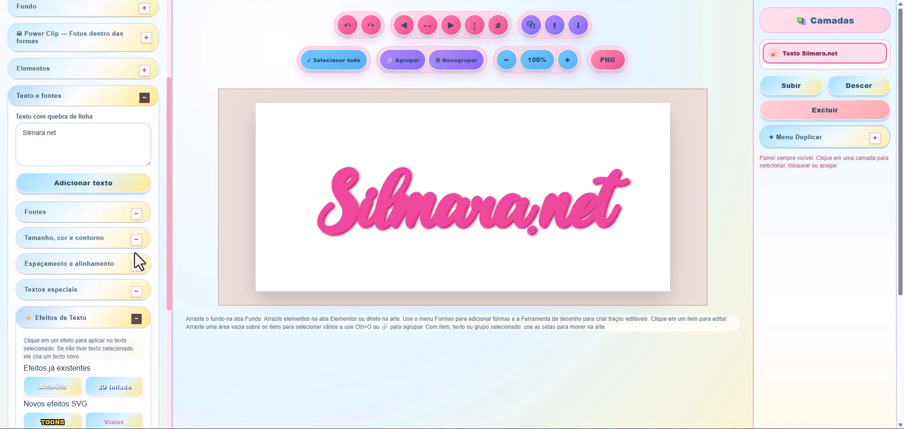
click(136, 241)
scroll(70, 171, down, 2)
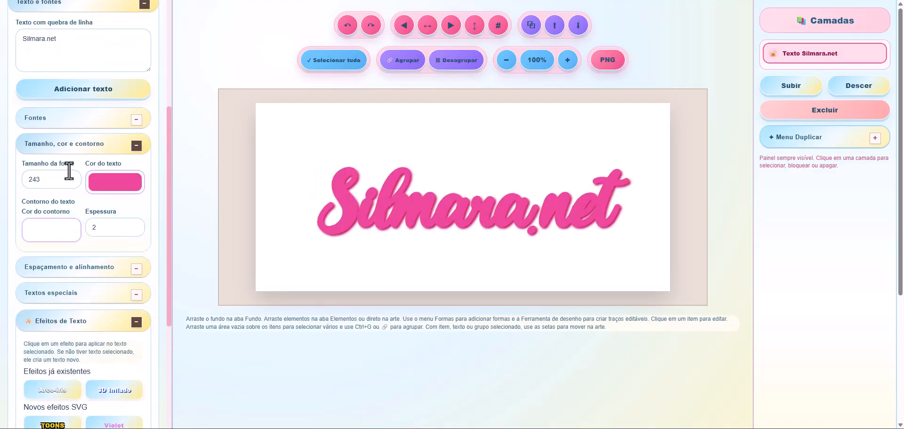
click(127, 184)
drag(117, 200, 107, 197)
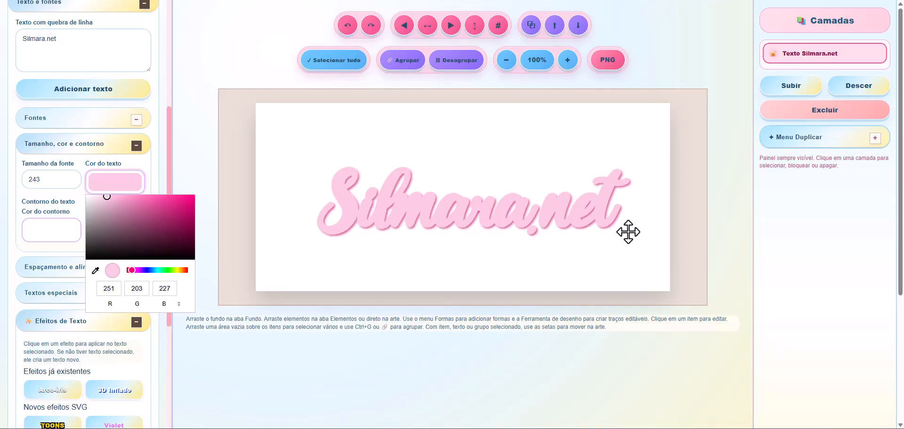
click(137, 146)
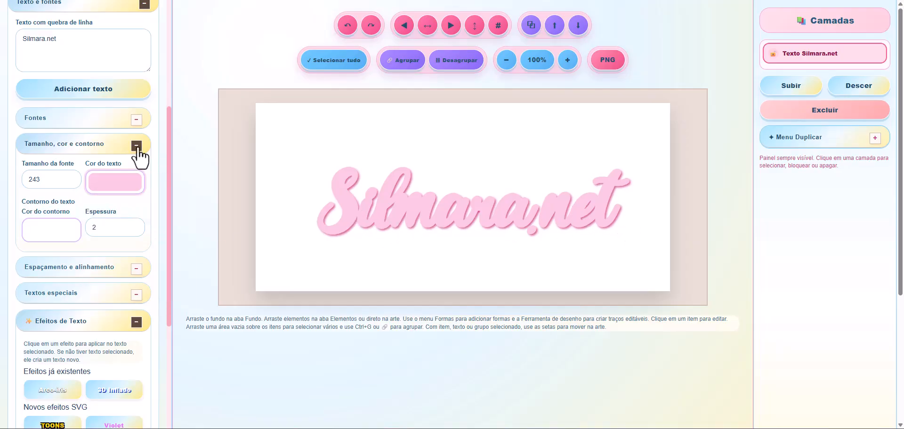
click(137, 146)
Apply the Summer effect to the Silmara.net text, then shrink it slightly and place it just below the artboard's centre
scroll(105, 308, down, 12)
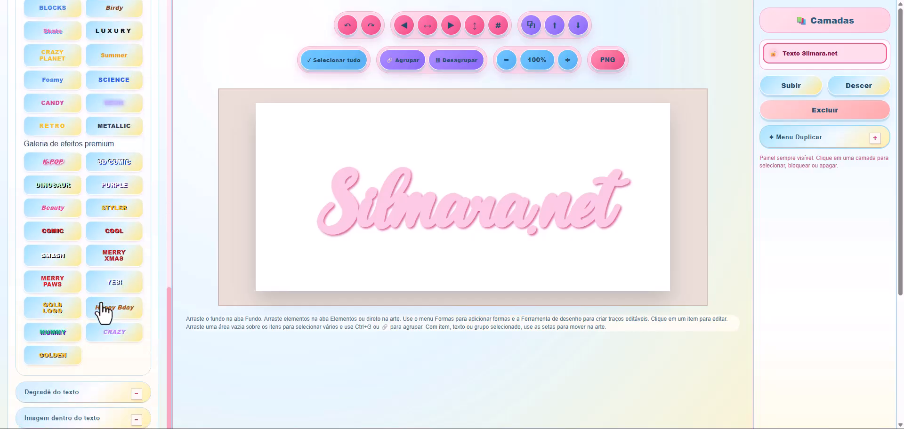
scroll(66, 356, up, 2)
scroll(66, 356, up, 5)
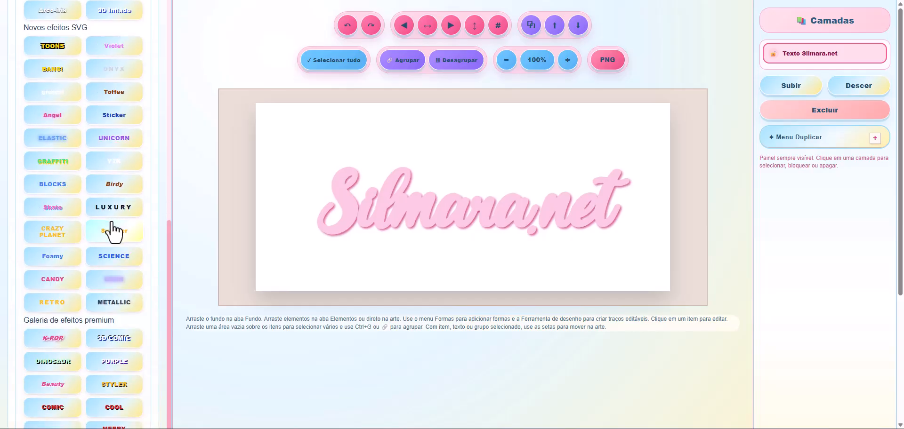
scroll(56, 227, down, 4)
click(118, 92)
scroll(135, 252, up, 2)
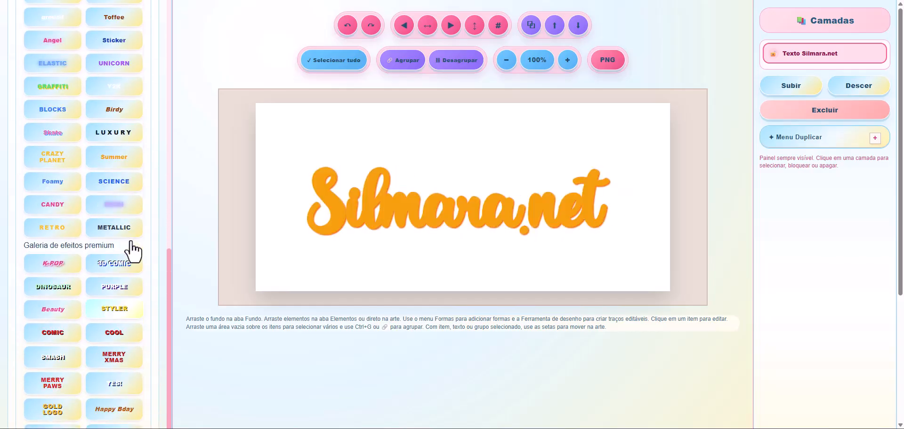
click(409, 211)
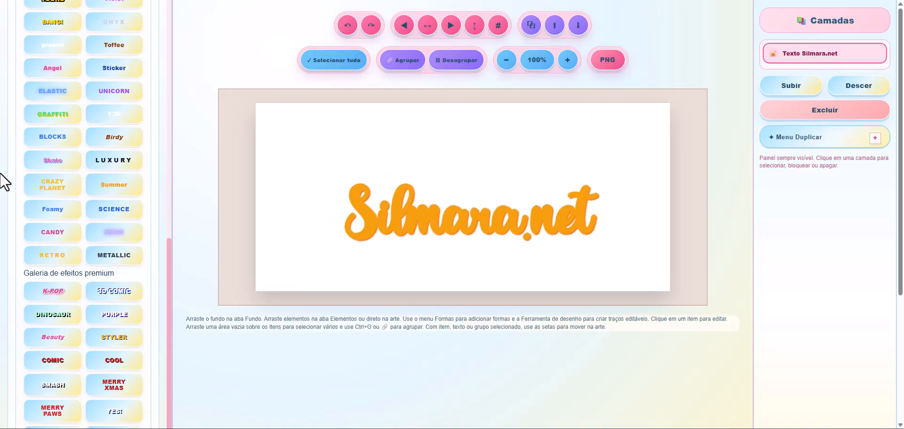
Add a second text with the Crazy Planet effect, restyle it as Metallic below the first, and add a third with Summer
click(68, 186)
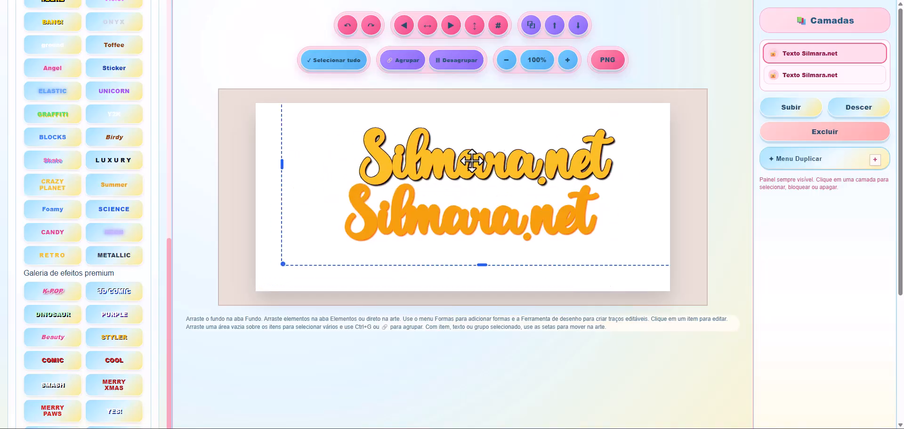
click(114, 255)
drag(529, 141, 492, 222)
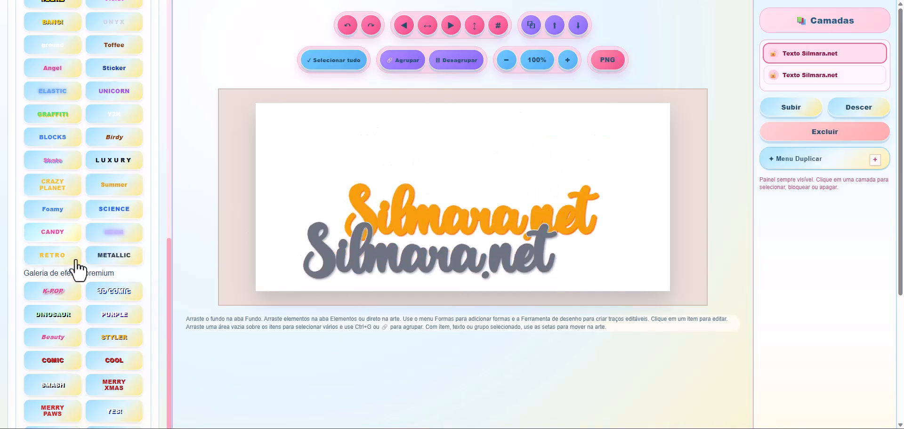
click(114, 187)
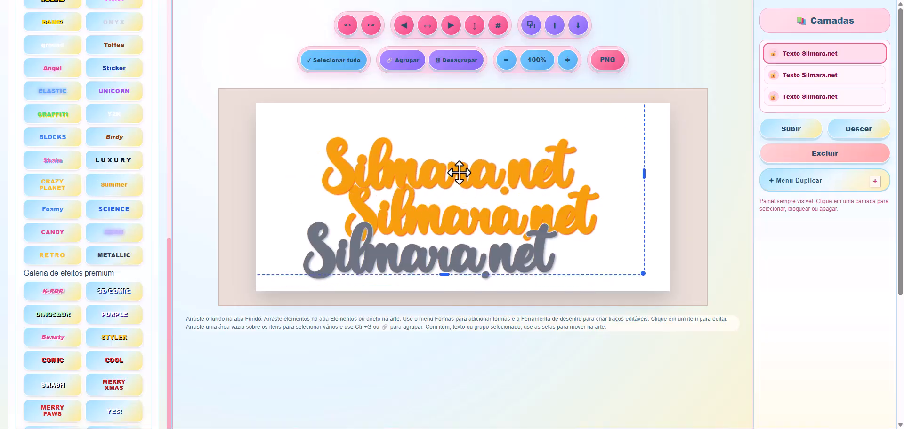
Delete the extra Summer text and the Metallic text
key(Delete)
click(453, 250)
key(Delete)
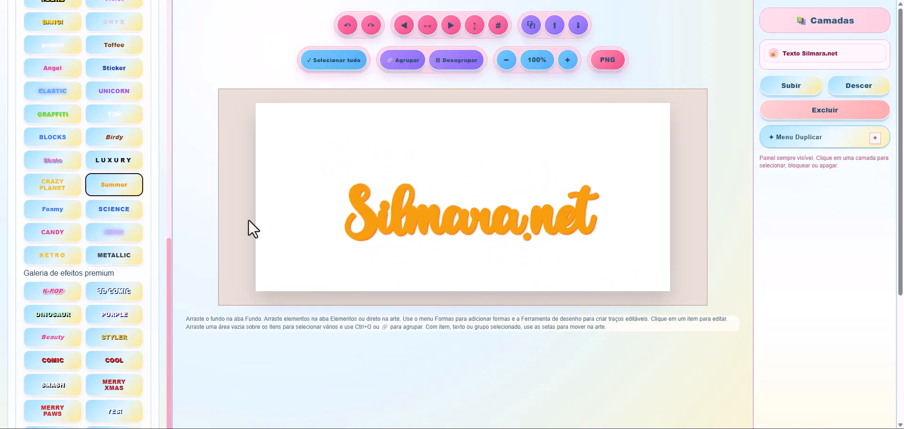
scroll(96, 247, up, 2)
scroll(127, 184, up, 5)
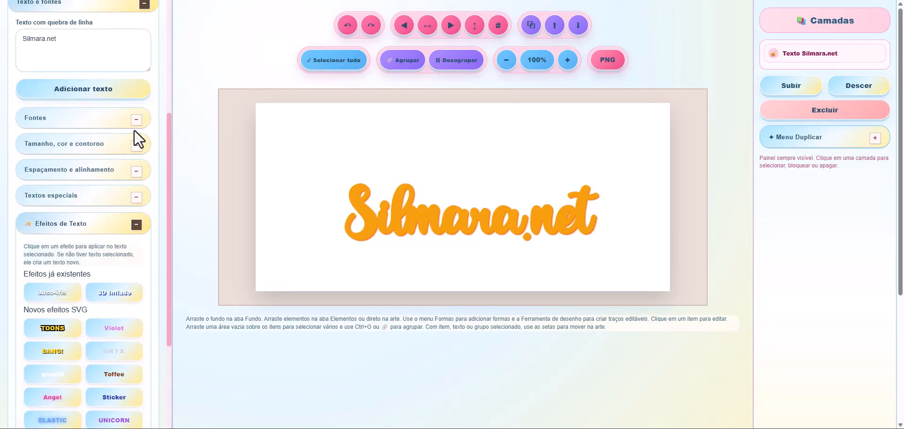
click(135, 122)
click(135, 121)
scroll(106, 271, down, 2)
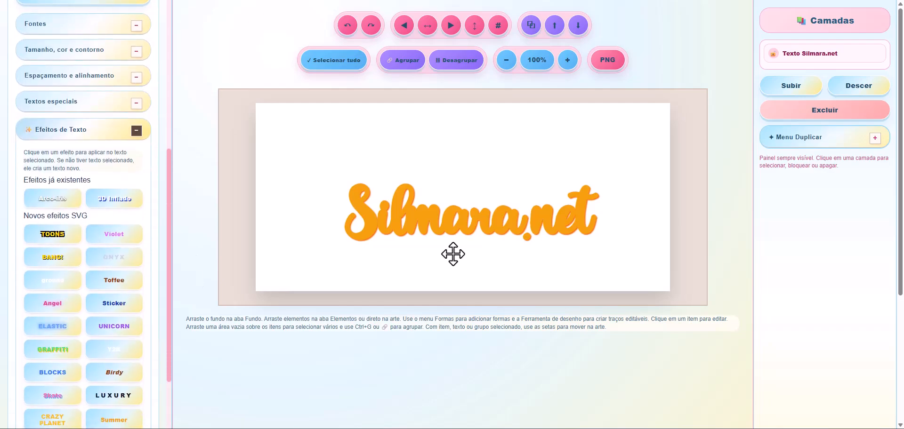
scroll(117, 235, up, 4)
scroll(155, 216, down, 2)
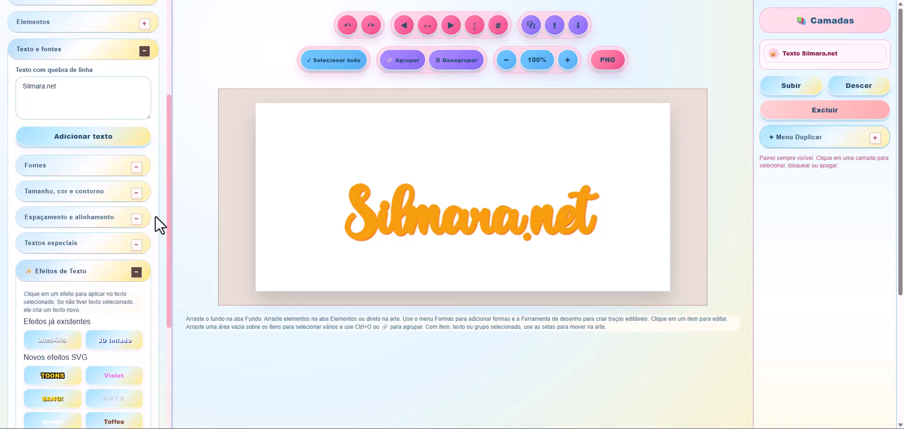
click(136, 119)
click(136, 120)
Add a second Silmara.net text with the Angel effect and place it directly above the orange text
scroll(105, 332, down, 3)
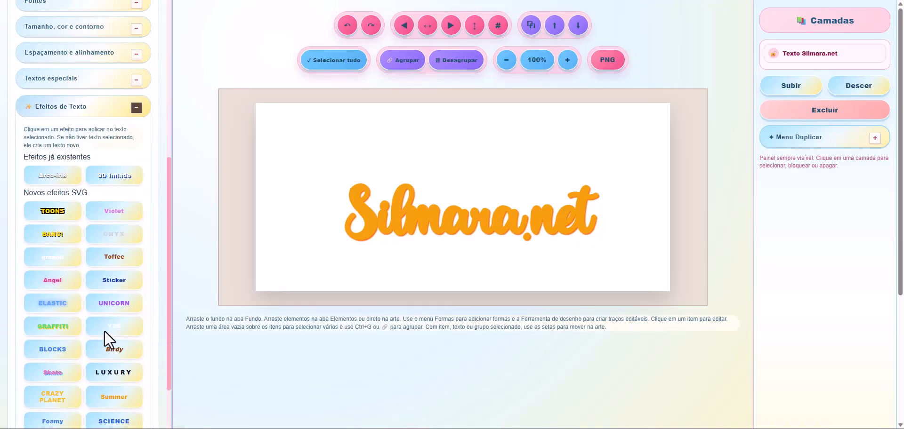
click(47, 256)
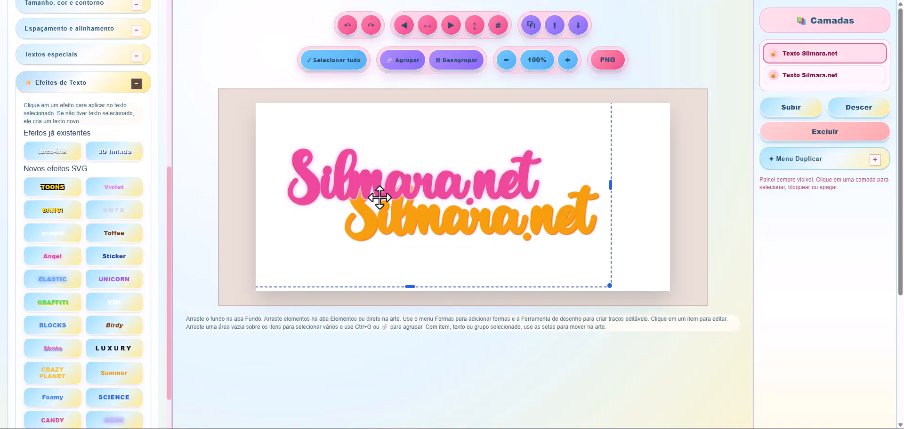
drag(375, 196, 438, 165)
Set the pink text's font to the loaded Best_Valentina_otf and move the text so it fits within the artboard
scroll(7, 251, up, 4)
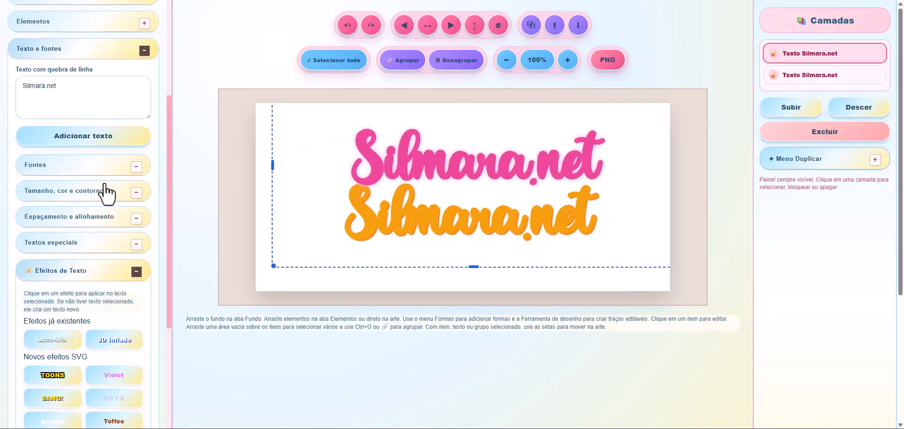
click(137, 165)
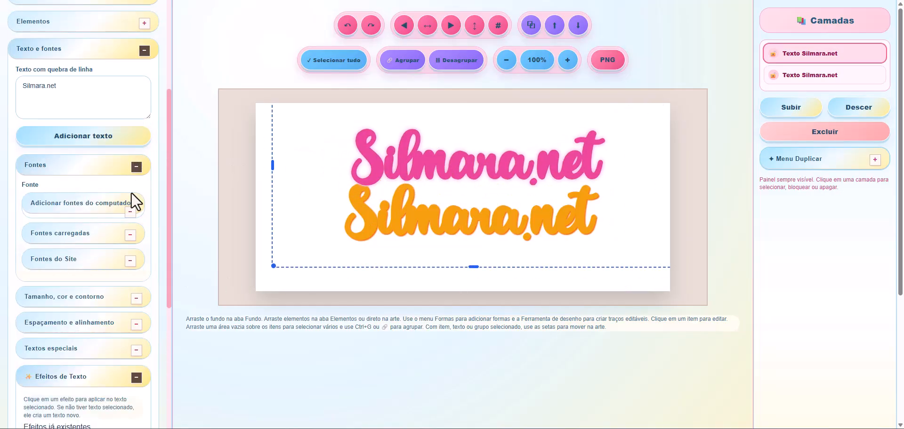
click(131, 235)
scroll(117, 268, down, 1)
scroll(116, 268, down, 3)
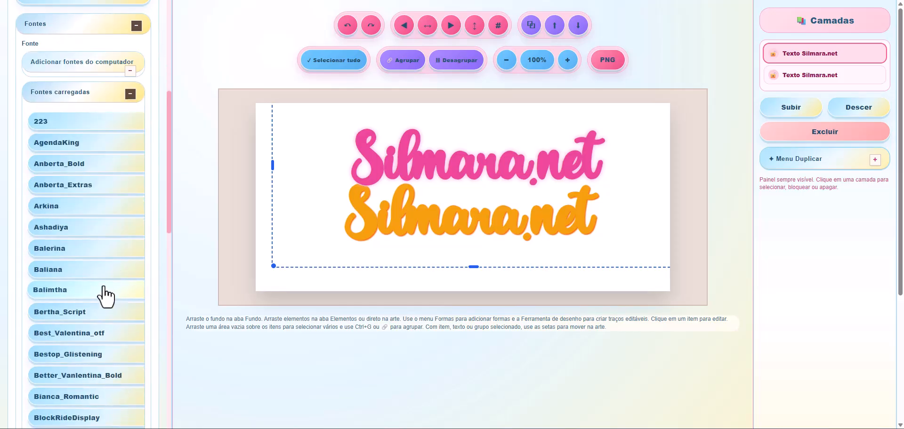
click(76, 333)
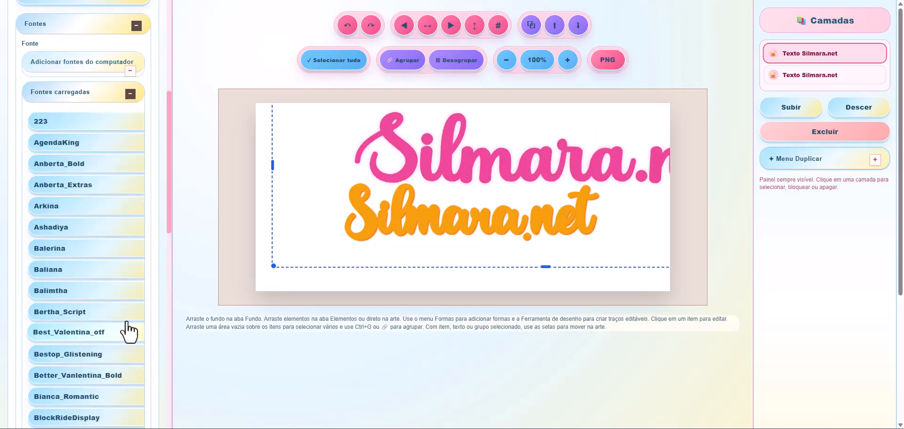
mouse_move(481, 168)
mouse_down()
mouse_move(381, 171)
mouse_move(394, 176)
mouse_up()
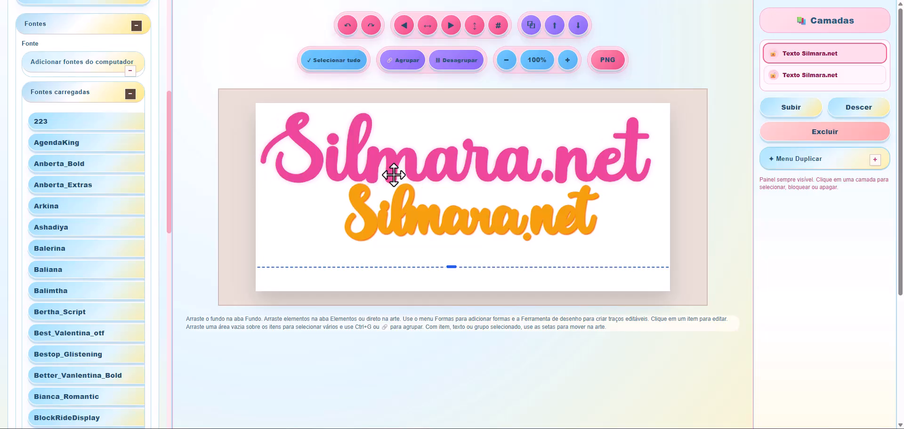
Delete the pink Silmara.net text and select the remaining orange text
key(Delete)
click(455, 227)
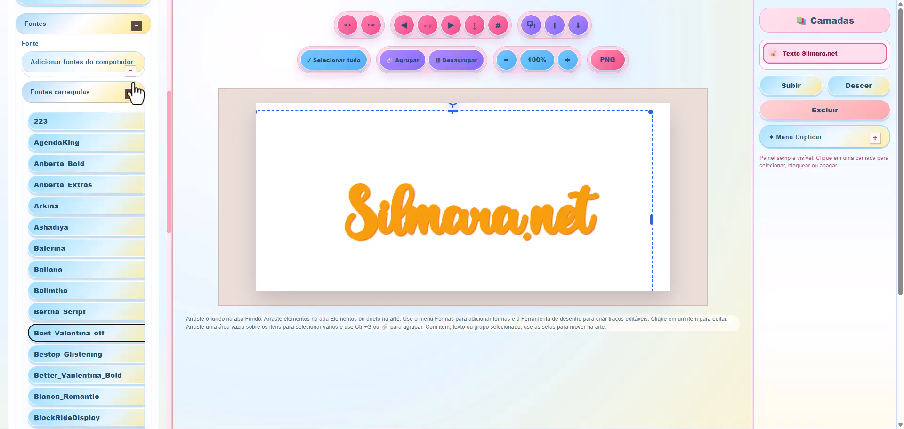
scroll(133, 84, up, 4)
click(78, 136)
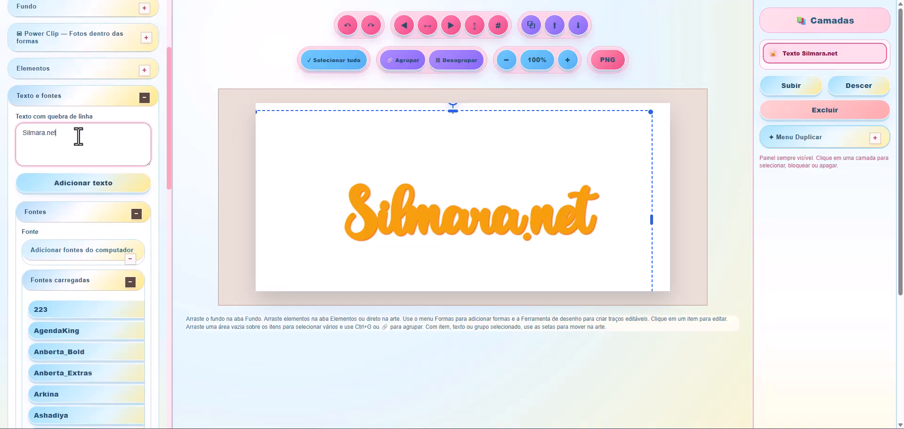
Recolour the orange Silmara.net text to brown with RGB 158, 128, 76 and reposition it on the artboard
click(145, 99)
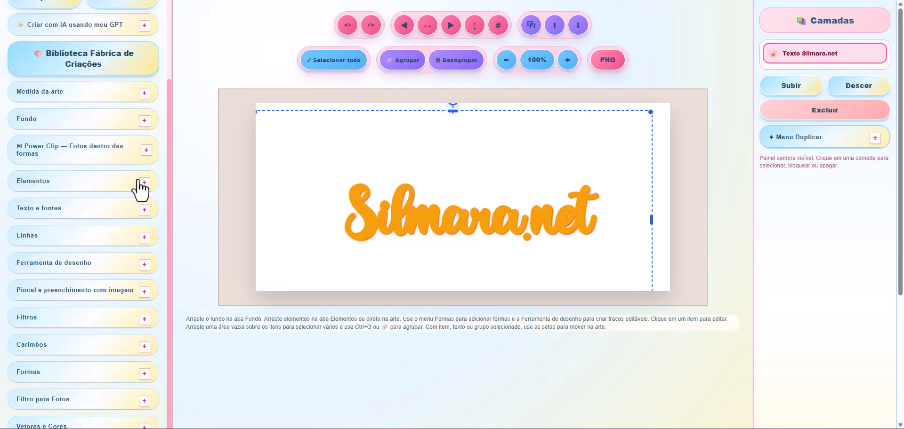
click(115, 172)
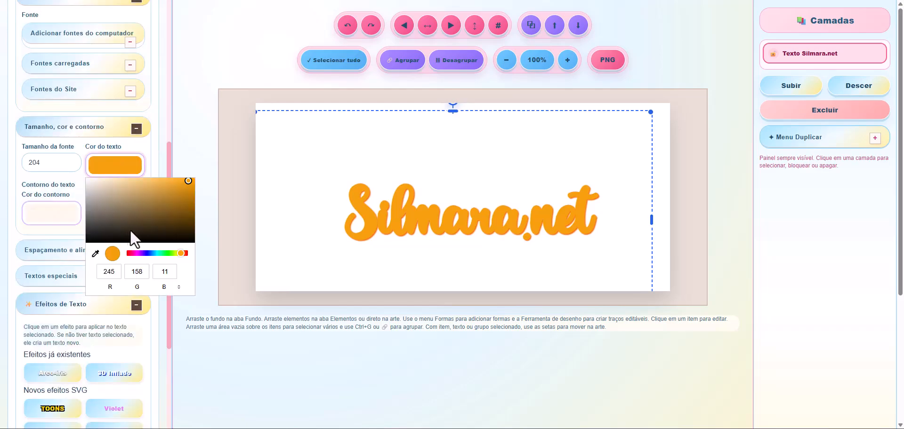
click(142, 202)
drag(463, 219, 367, 212)
scroll(387, 213, down, 6)
scroll(127, 177, up, 2)
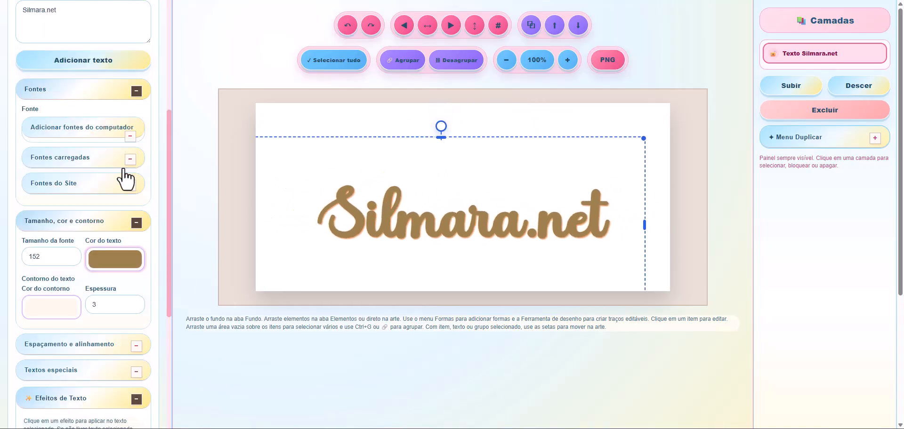
Set the brown text's font to the loaded njnaruto, reduce it to size 101 and place it in the artboard's upper half
click(131, 137)
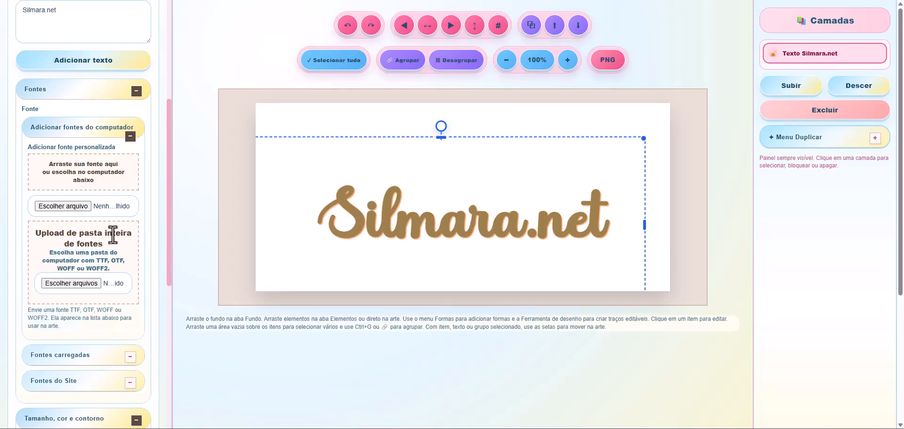
scroll(118, 234, down, 3)
click(129, 211)
scroll(132, 253, down, 7)
scroll(132, 256, down, 6)
click(65, 225)
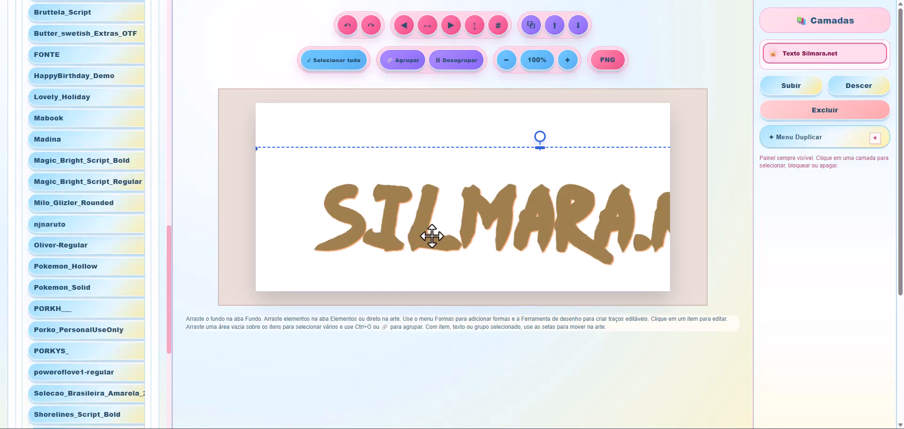
drag(413, 247, 378, 166)
Recolour the text bright orange and give it a black outline with a thickness of 4.9
click(114, 317)
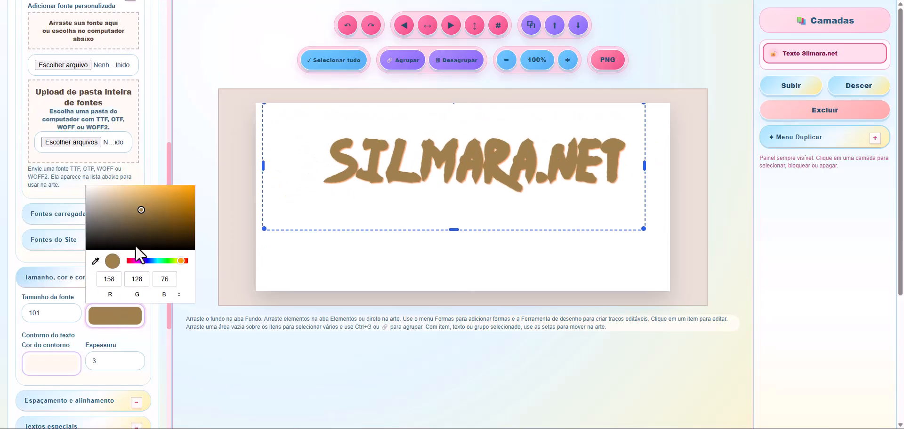
drag(142, 212, 195, 186)
click(134, 358)
click(24, 372)
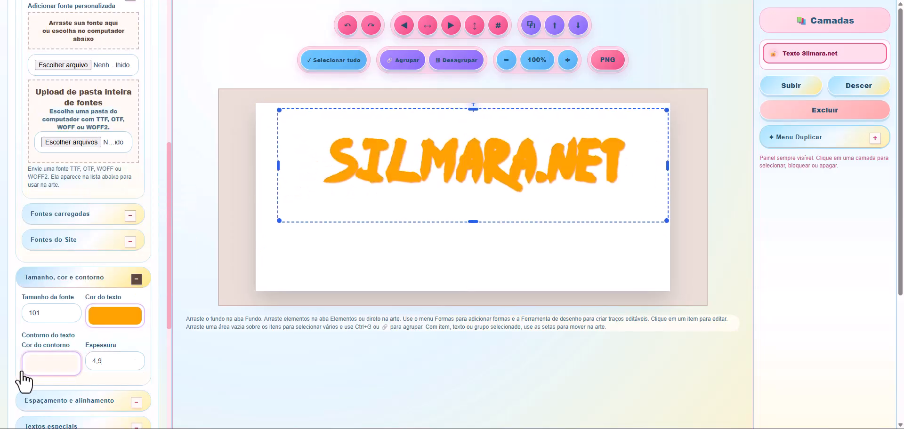
Add a second Silmara.net text with the Dinosaur effect and place it below the orange text
scroll(158, 233, down, 10)
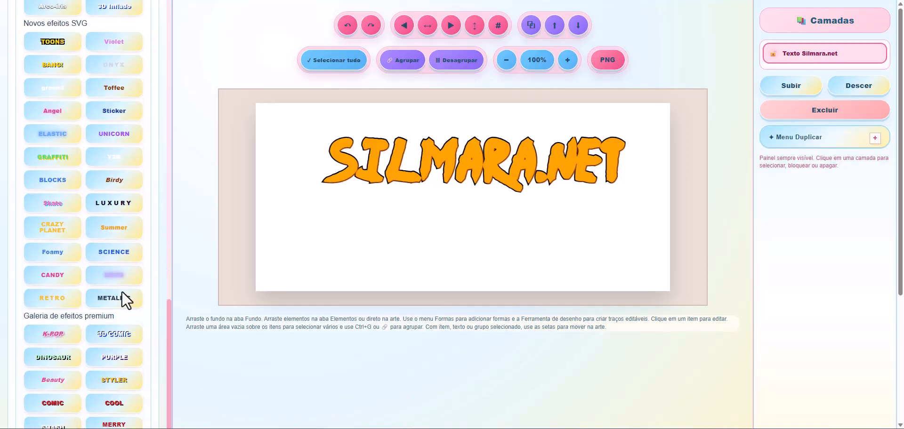
scroll(122, 293, down, 2)
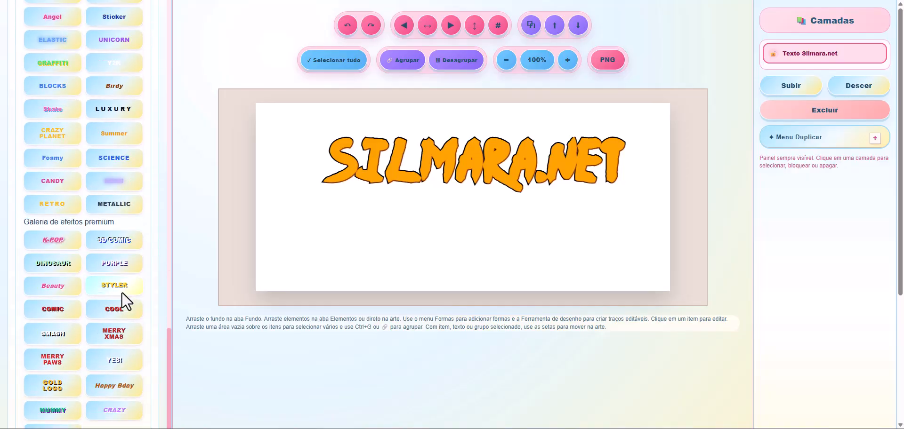
click(54, 271)
drag(436, 149, 461, 227)
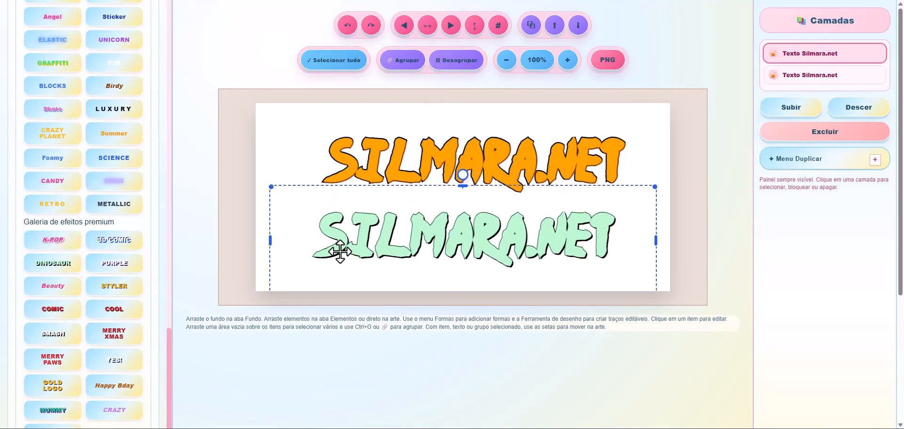
Set the orange text's font to the site font Fonte 143 and centre it above the mint green text
click(463, 150)
scroll(113, 262, up, 14)
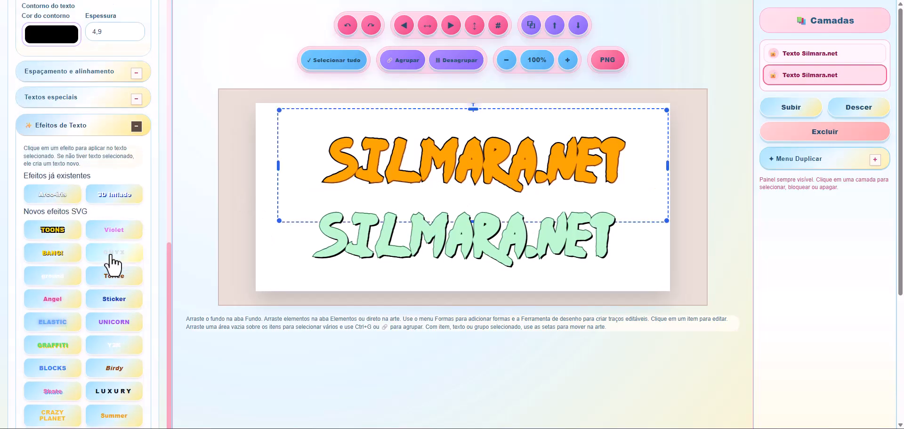
scroll(112, 253, up, 5)
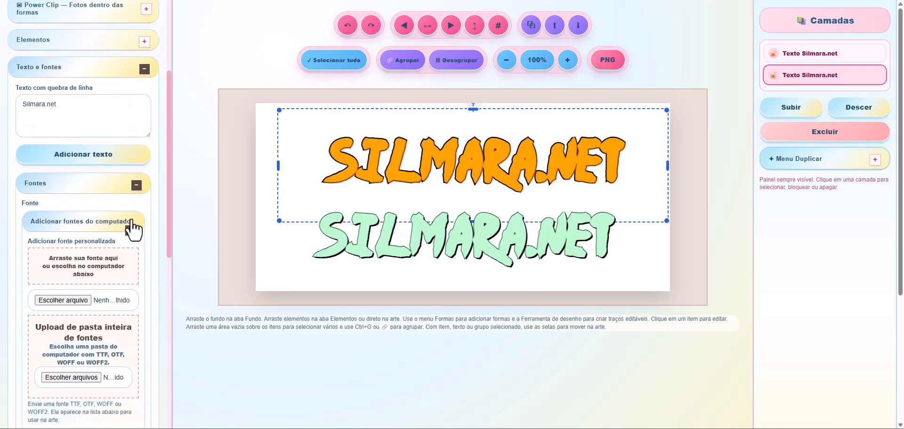
scroll(129, 238, down, 8)
click(129, 123)
click(129, 122)
click(128, 147)
scroll(116, 254, down, 15)
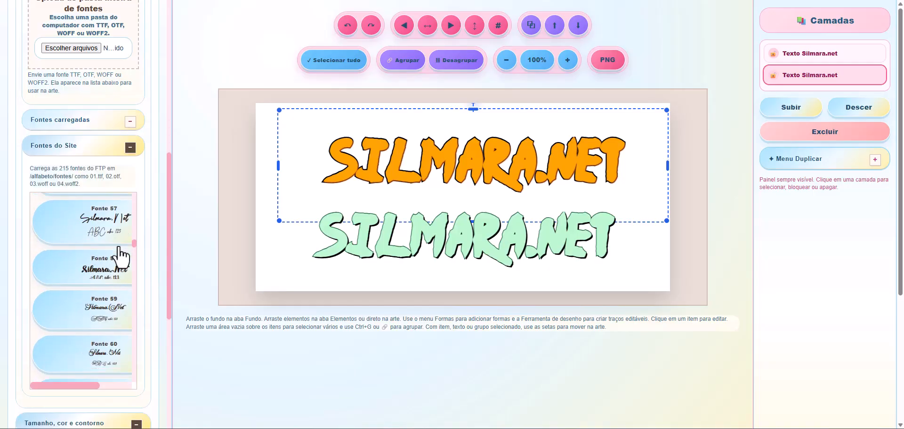
click(71, 358)
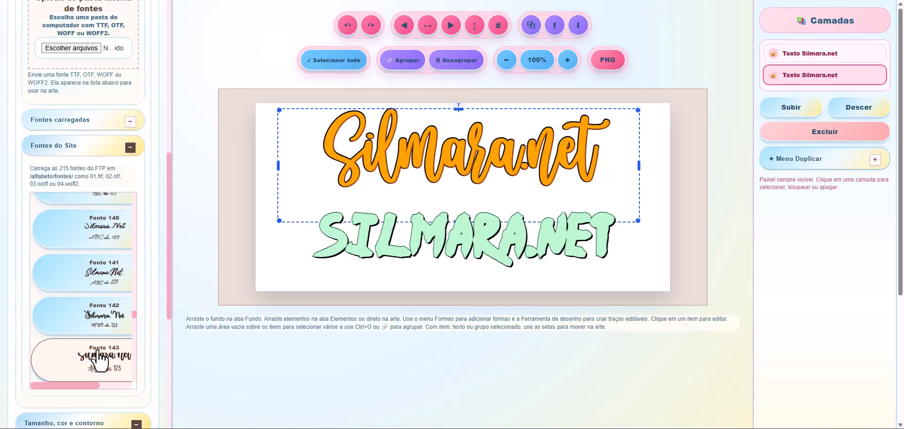
drag(406, 143, 397, 144)
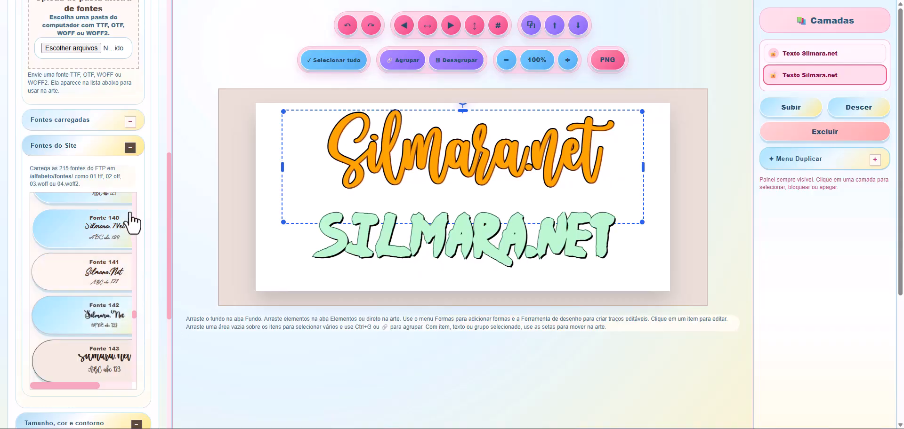
Recolour the lower mint text to a stronger green and give it the same script font as the orange text
click(130, 148)
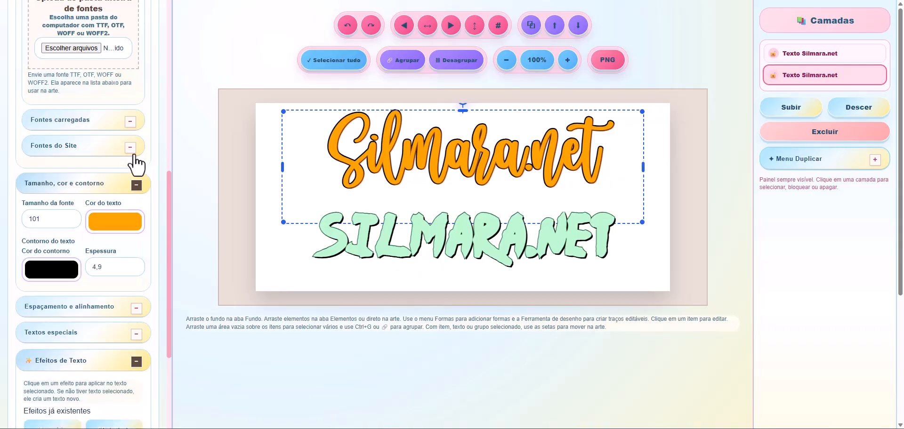
click(414, 240)
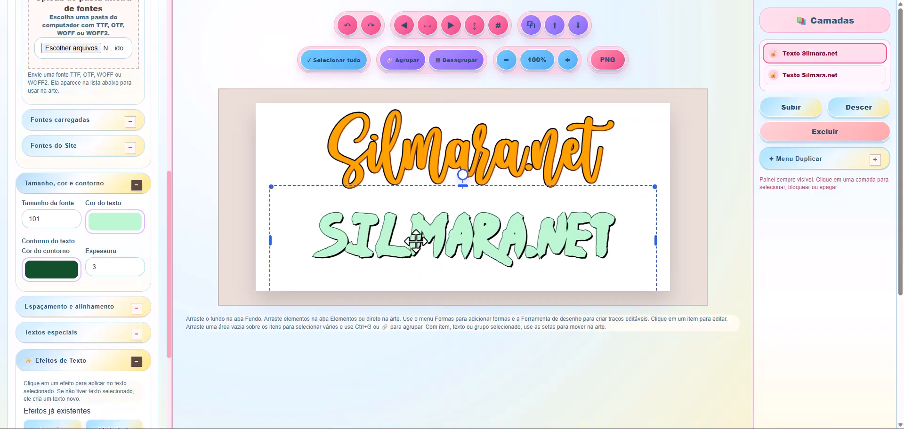
click(107, 230)
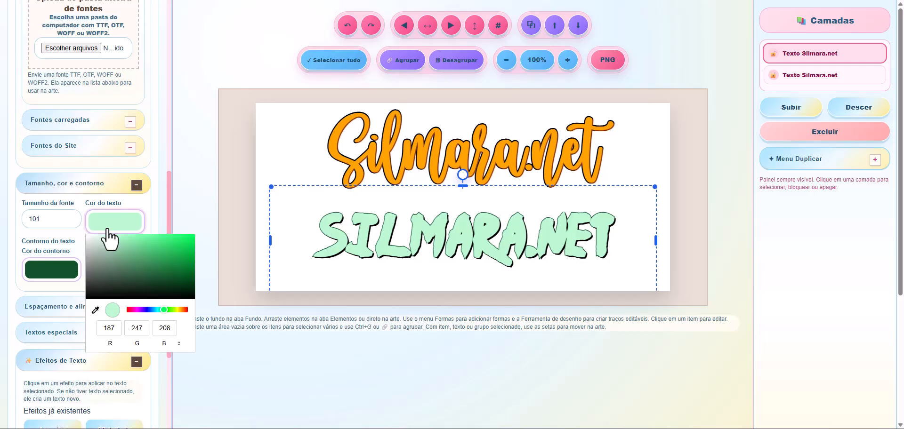
click(180, 250)
click(443, 227)
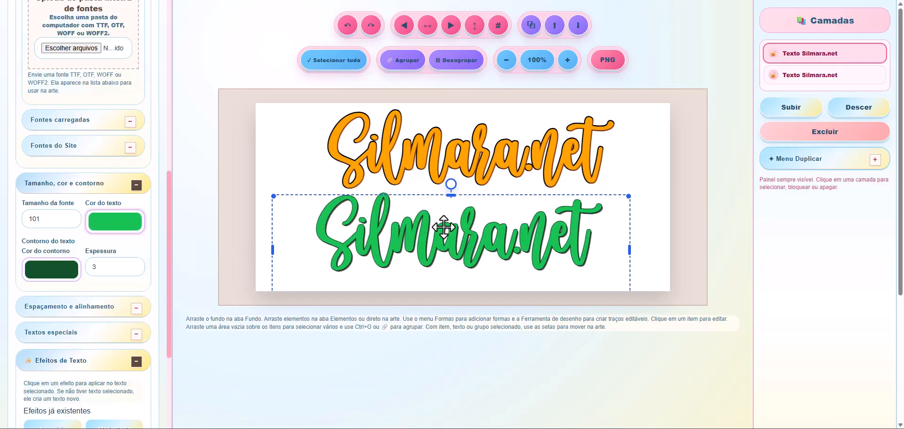
mouse_move(430, 226)
mouse_down()
mouse_move(419, 240)
mouse_move(419, 230)
mouse_up()
scroll(143, 203, down, 7)
scroll(143, 202, up, 7)
click(135, 226)
scroll(138, 233, down, 3)
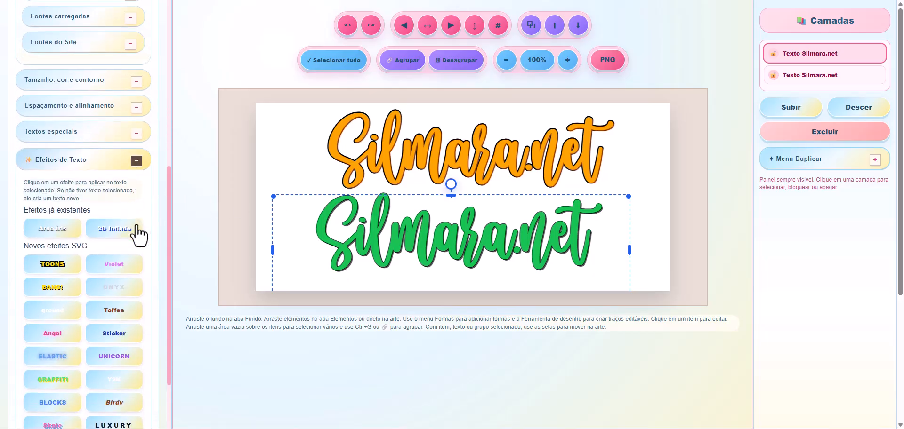
click(136, 161)
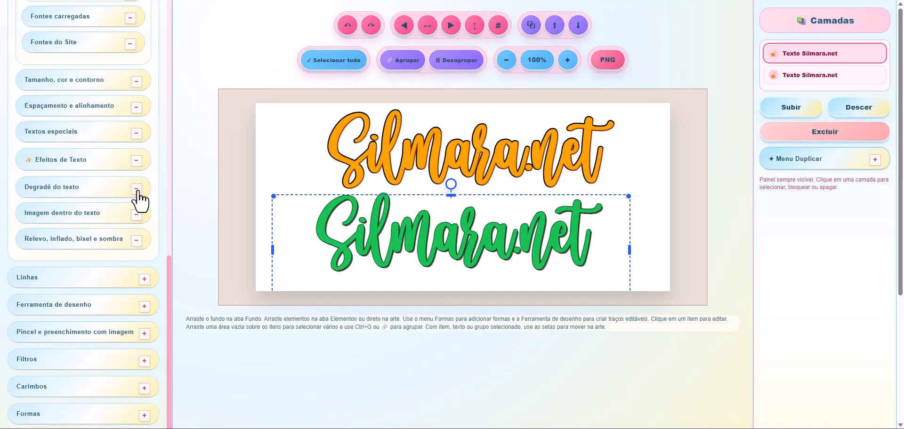
click(411, 145)
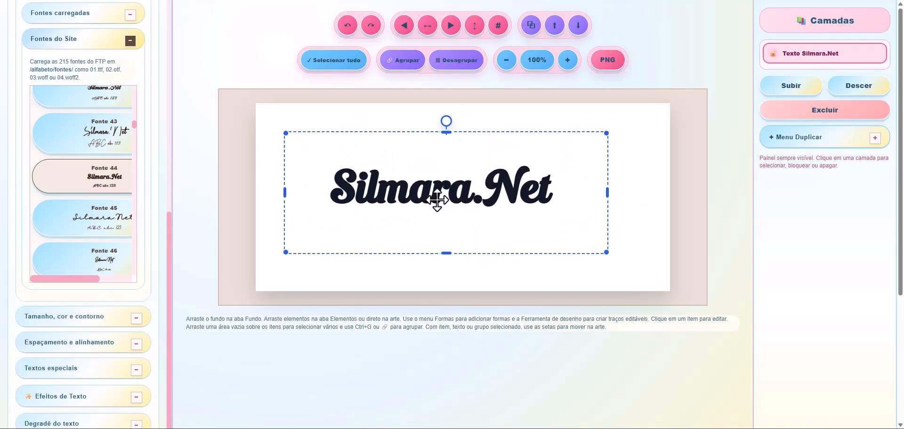
Enlarge the dark Silmara.Net text to about size 164 and move it on the artboard
mouse_move(437, 199)
mouse_down()
mouse_move(430, 192)
mouse_move(453, 203)
mouse_up()
scroll(137, 210, up, 4)
scroll(145, 144, up, 3)
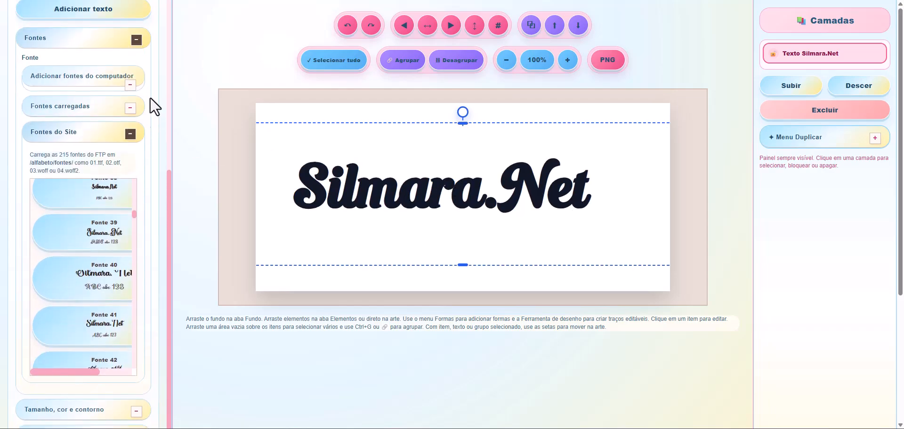
click(130, 135)
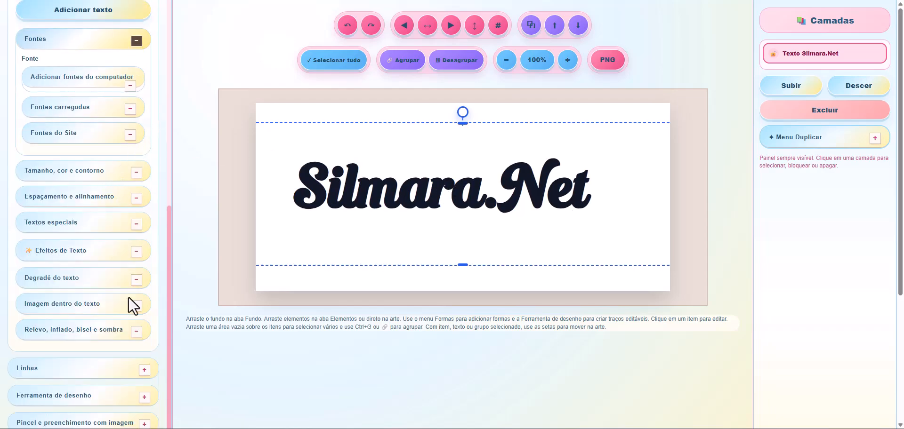
Turn on the horizontal multicolour gradient for the Silmara.Net text
click(136, 279)
scroll(110, 295, down, 4)
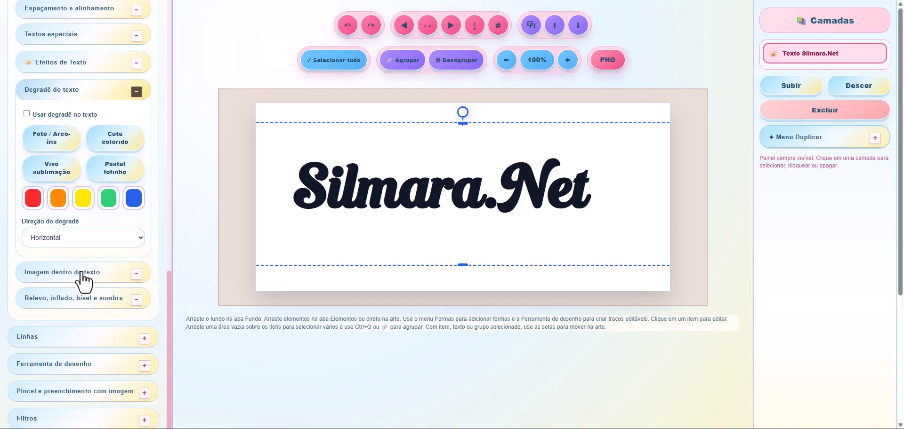
click(27, 114)
scroll(141, 139, up, 3)
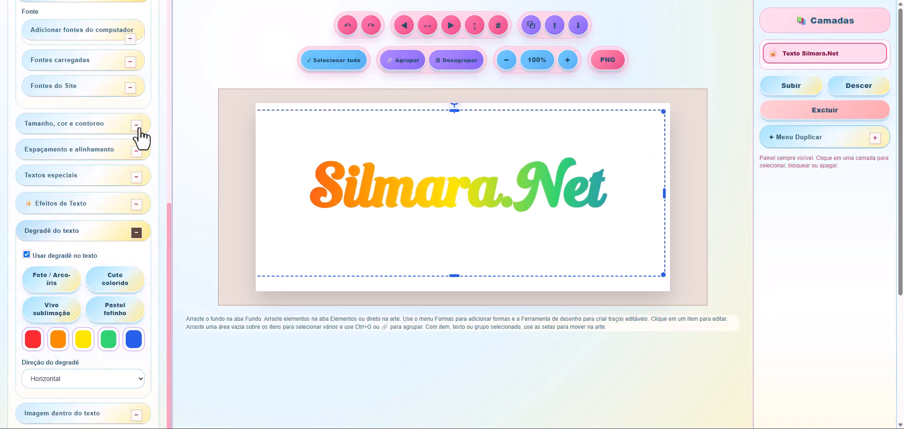
Give the gradient text a black outline with a thickness of 0.1 and move the text slightly towards the artboard's centre
click(136, 125)
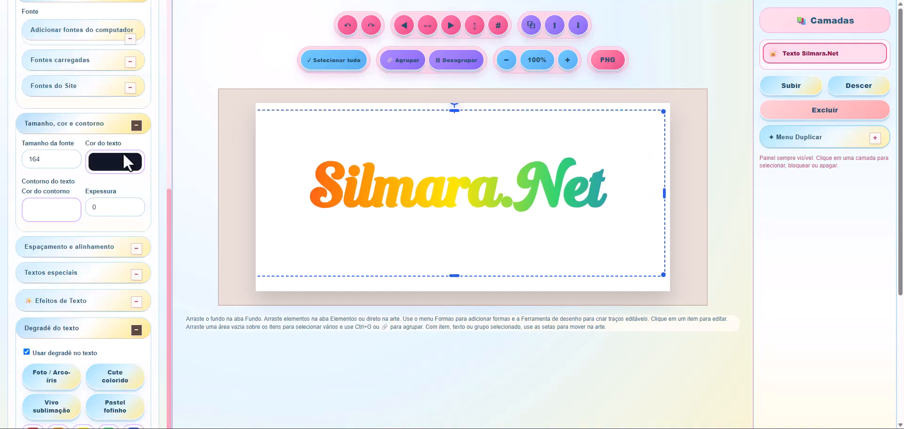
click(60, 210)
click(134, 204)
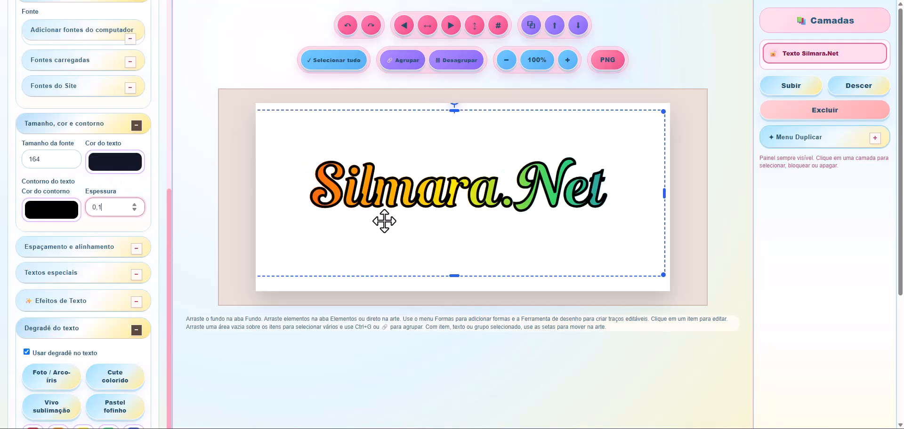
mouse_move(428, 208)
mouse_down()
mouse_move(431, 240)
mouse_move(433, 194)
mouse_move(439, 197)
mouse_up()
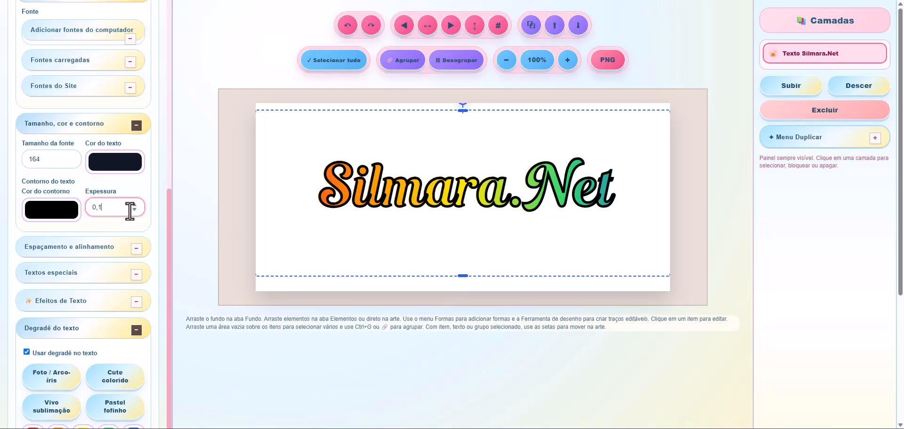
Remove the gradient text's outline by clearing its thickness
key(BackSpace)
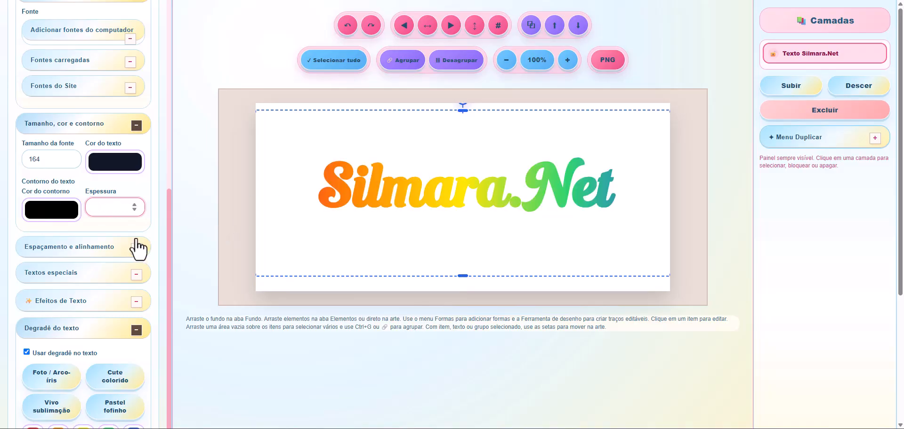
click(143, 224)
click(136, 125)
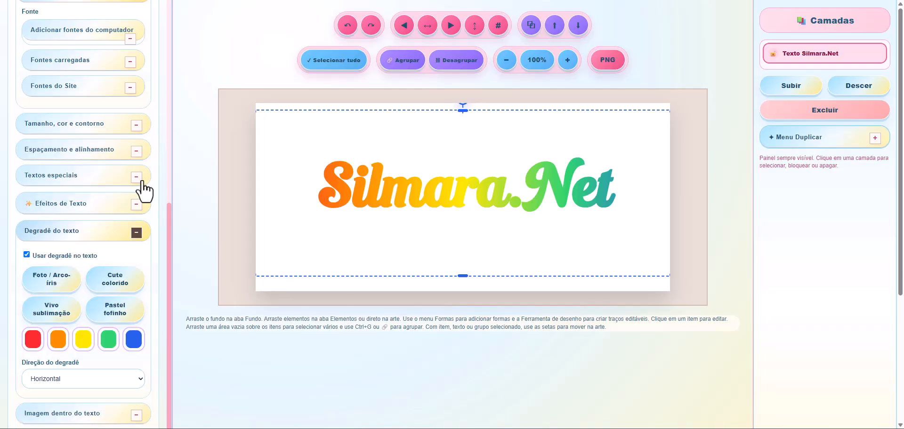
Turn on the puffy relief for the gradient Silmara.Net text and set its thickness to 1
click(137, 233)
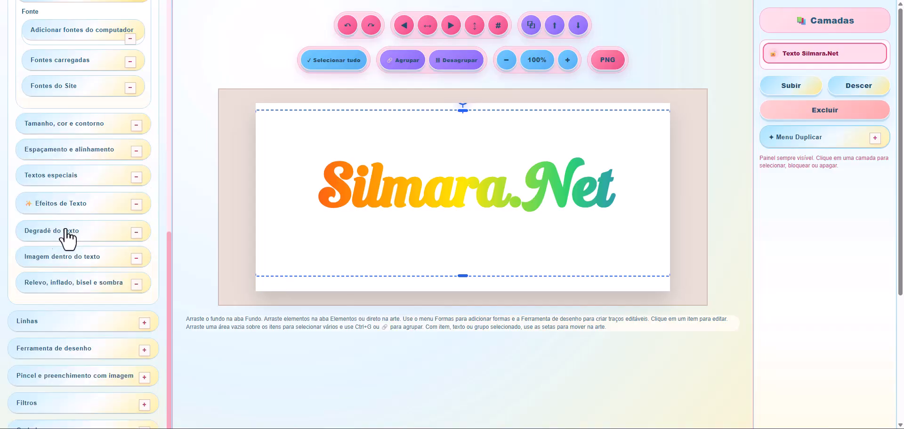
click(136, 284)
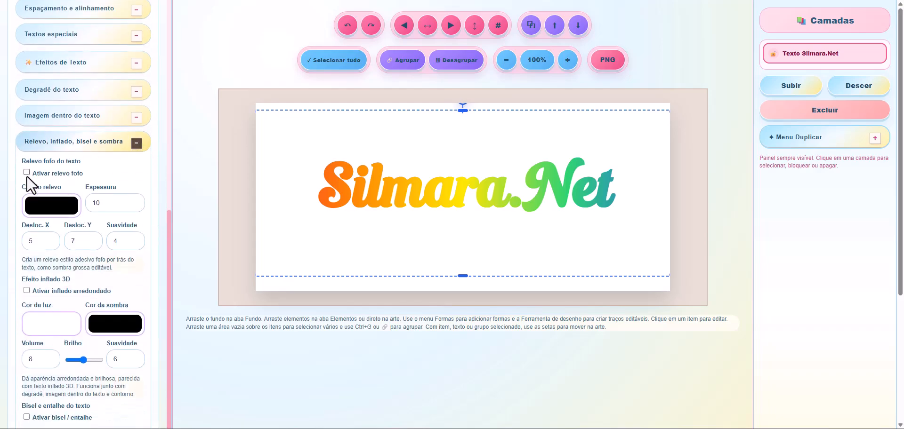
click(26, 172)
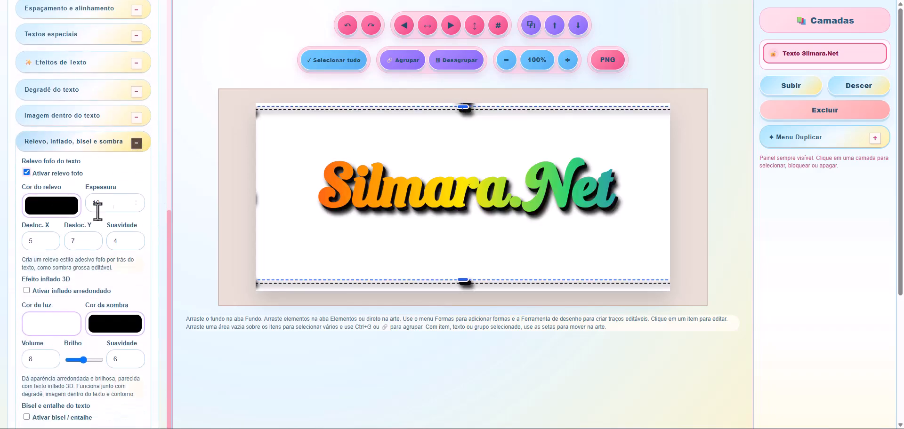
click(134, 206)
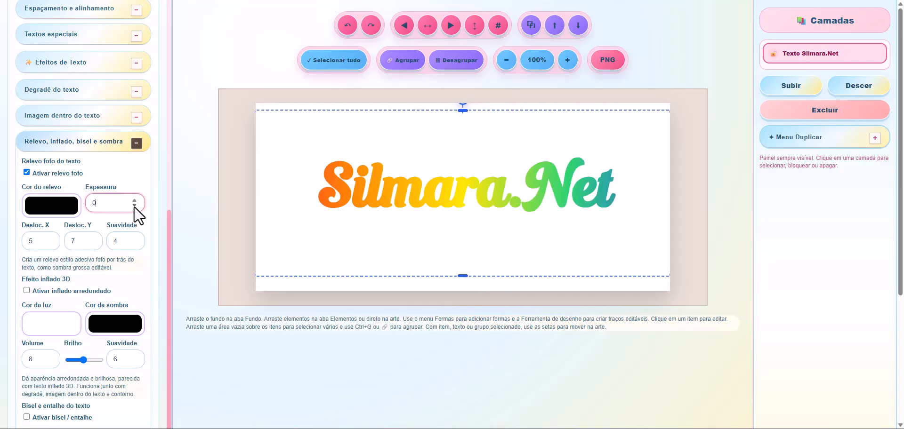
click(134, 200)
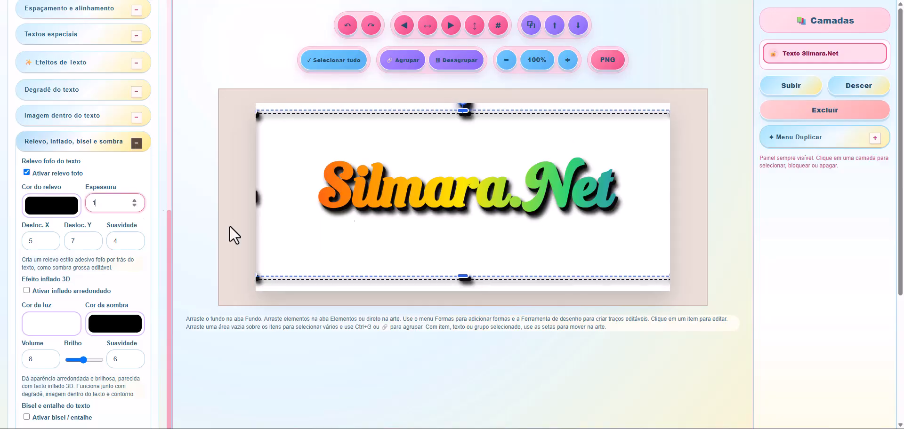
Try the text's puffy relief with softness 0 and a slightly larger text, and switch the relief off
click(134, 239)
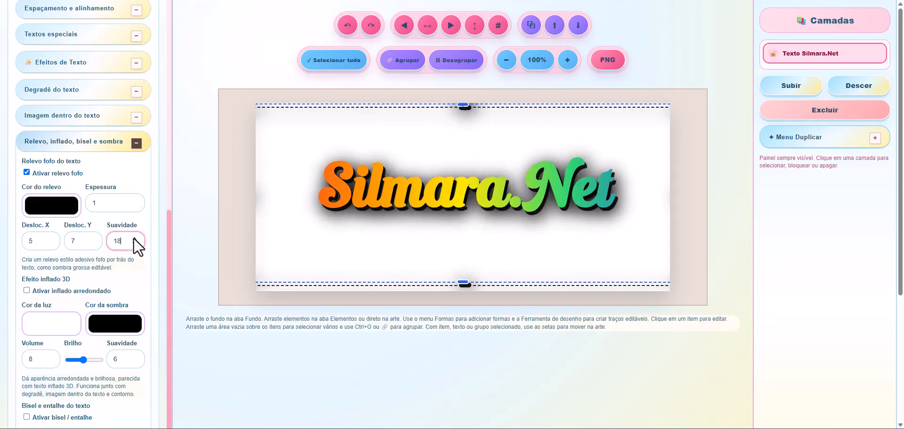
click(134, 243)
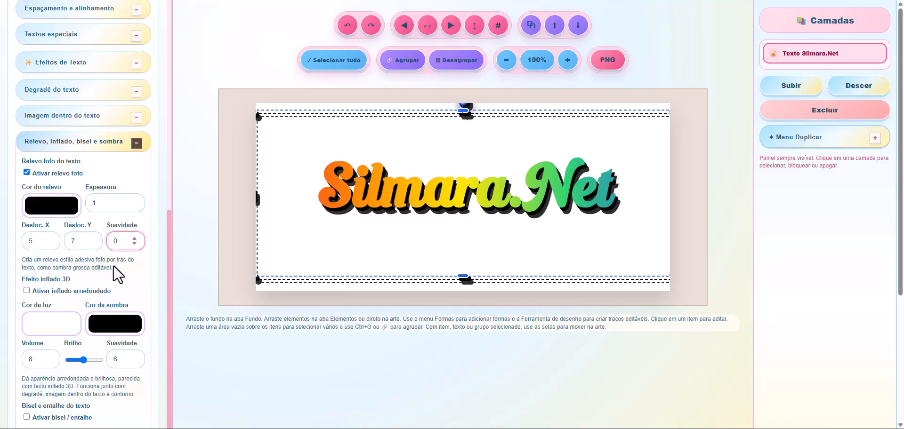
scroll(458, 215, up, 3)
scroll(458, 216, down, 2)
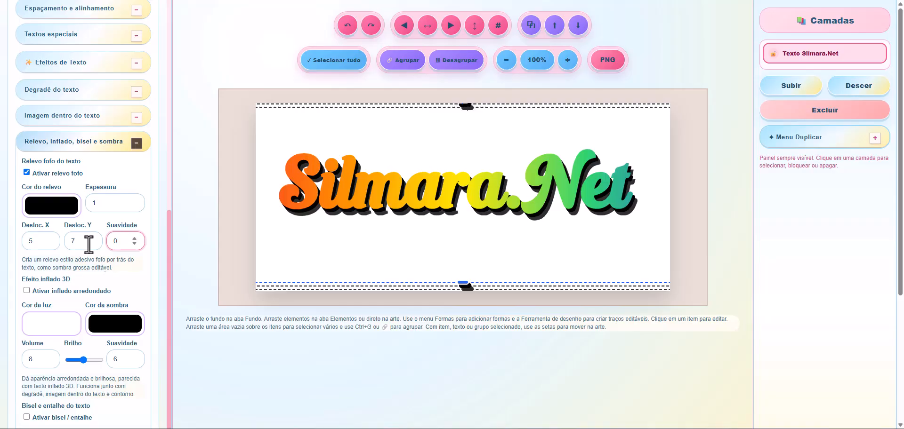
click(26, 172)
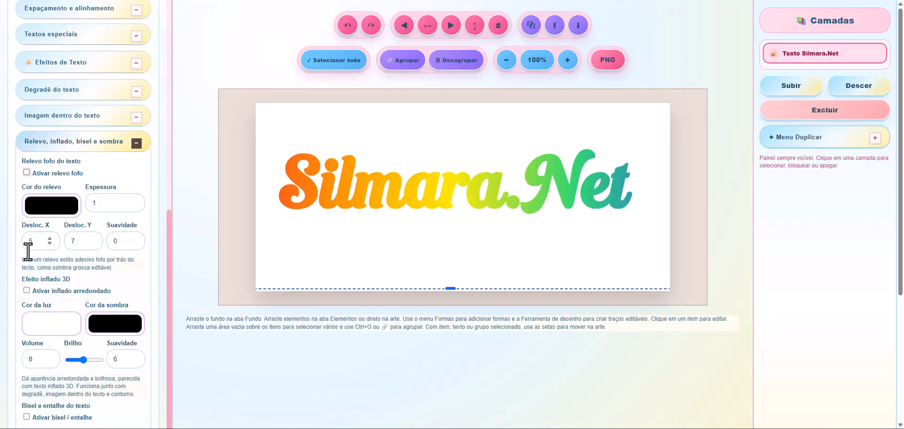
Try the rounded inflated 3D effect on the gradient text with a white shadow colour, and switch the effect off
click(26, 290)
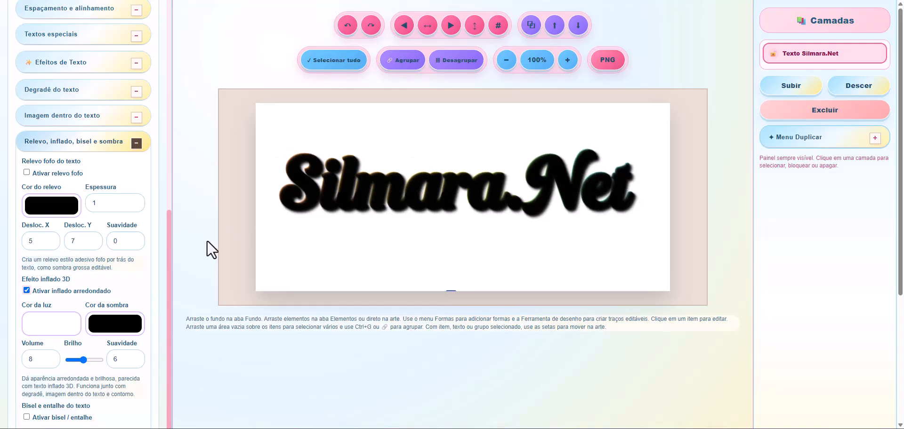
click(121, 337)
click(72, 179)
scroll(151, 245, down, 2)
click(116, 230)
drag(124, 259, 87, 232)
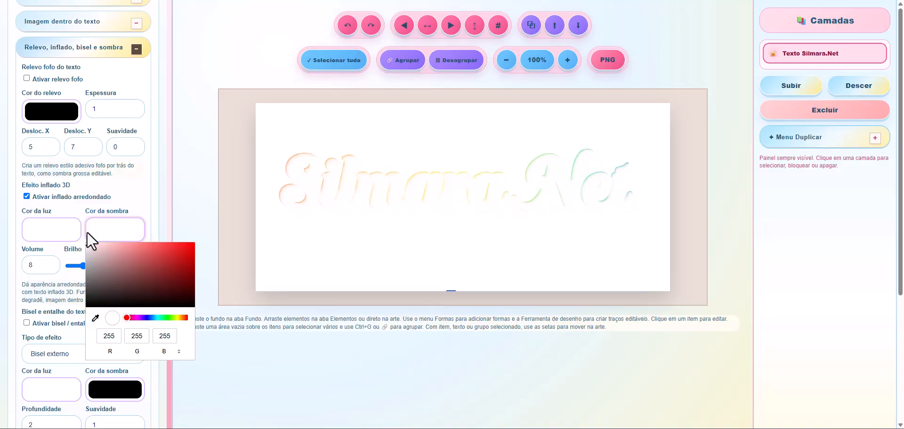
click(444, 201)
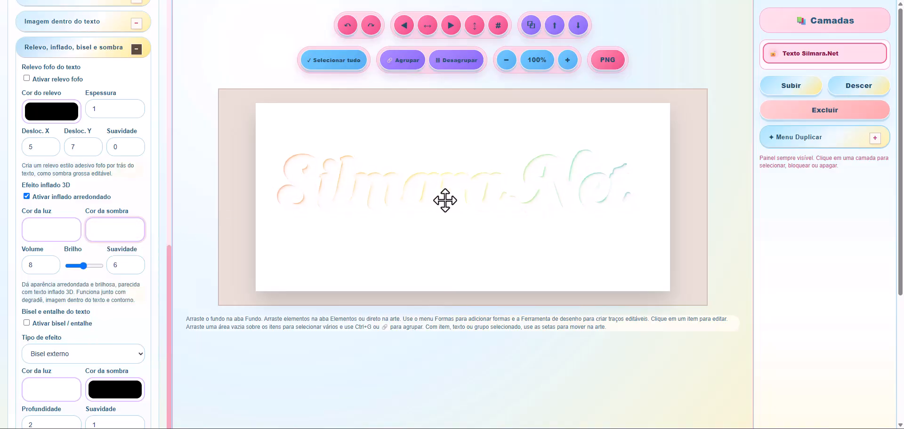
click(26, 197)
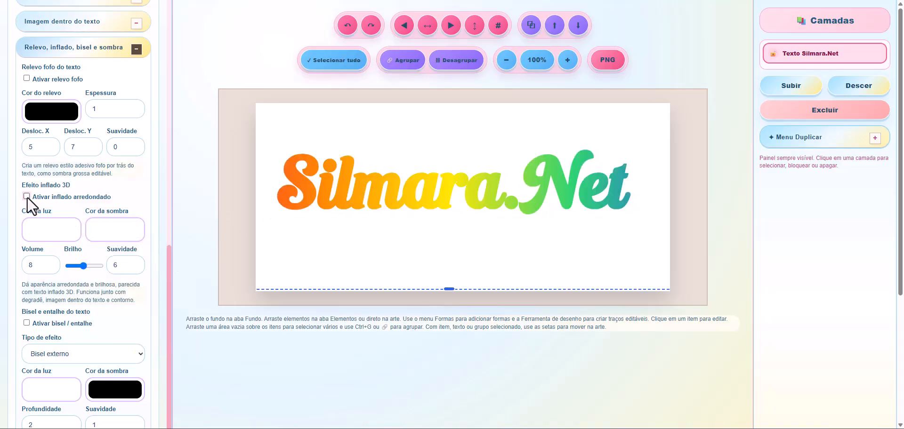
Turn on the outer bevel for the gradient text and set its shadow colour to red, RGB 194, 0, 0
click(27, 323)
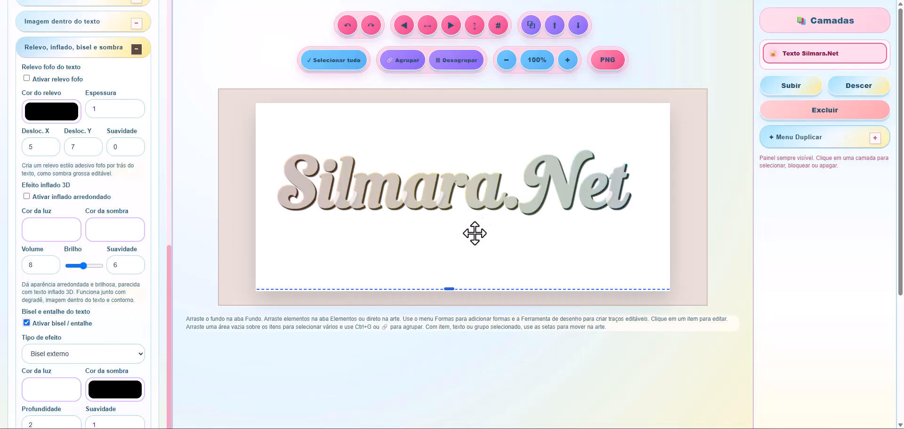
scroll(112, 253, down, 2)
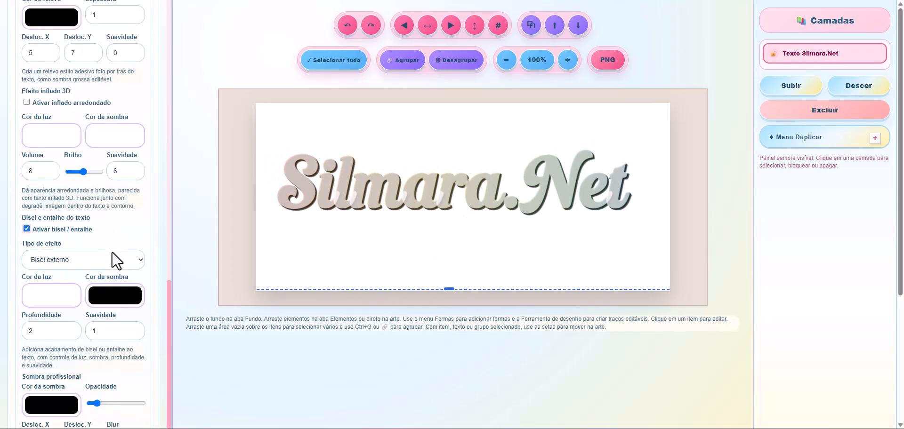
click(105, 297)
drag(136, 337, 210, 324)
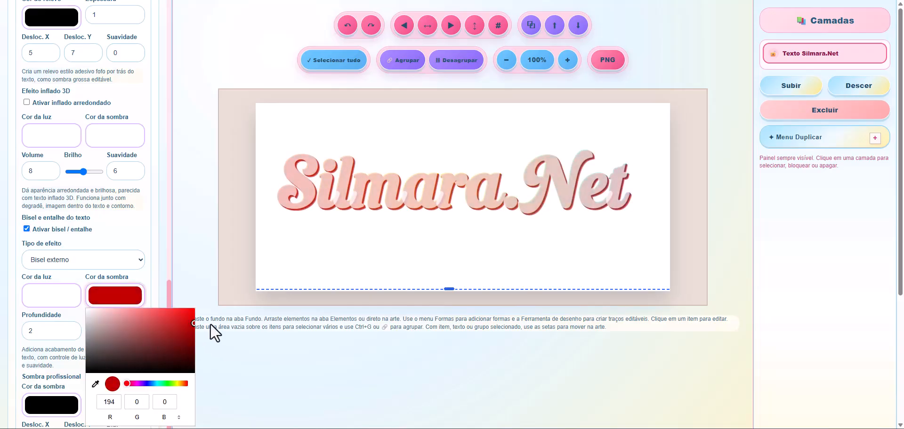
click(153, 223)
Set the text bevel's depth to 5.2 and softness to 2, and switch the bevel off
click(70, 329)
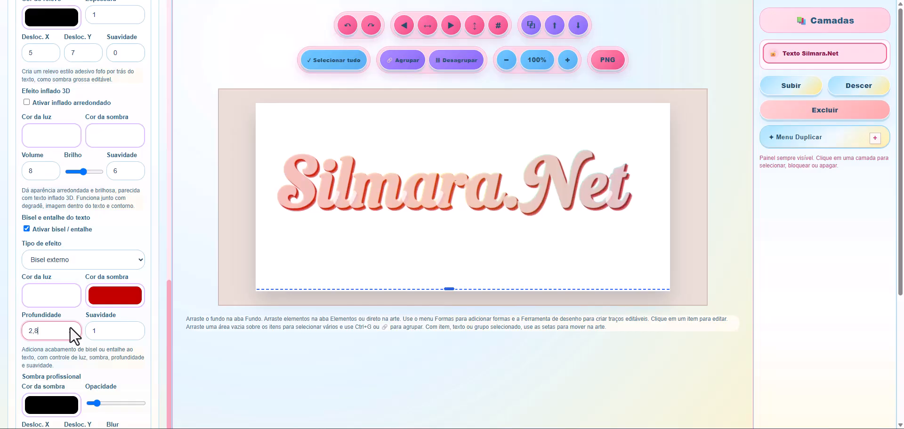
drag(70, 327, 70, 327)
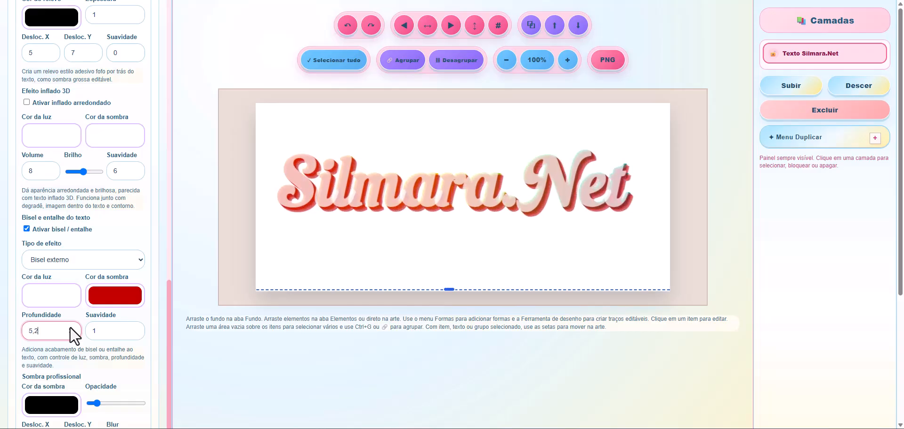
click(135, 330)
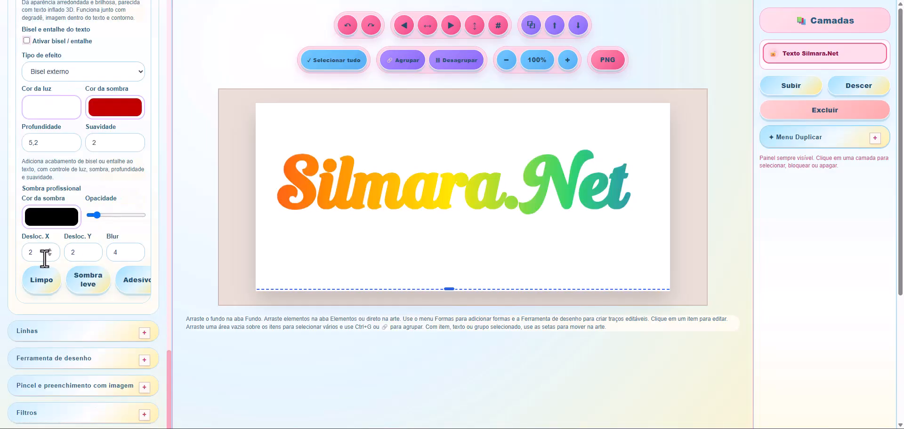
Try the Sombra leve shadow preset on the gradient text and clear it with the Limpo preset
mouse_move(96, 216)
mouse_down()
mouse_move(135, 216)
mouse_move(97, 215)
mouse_up()
click(90, 280)
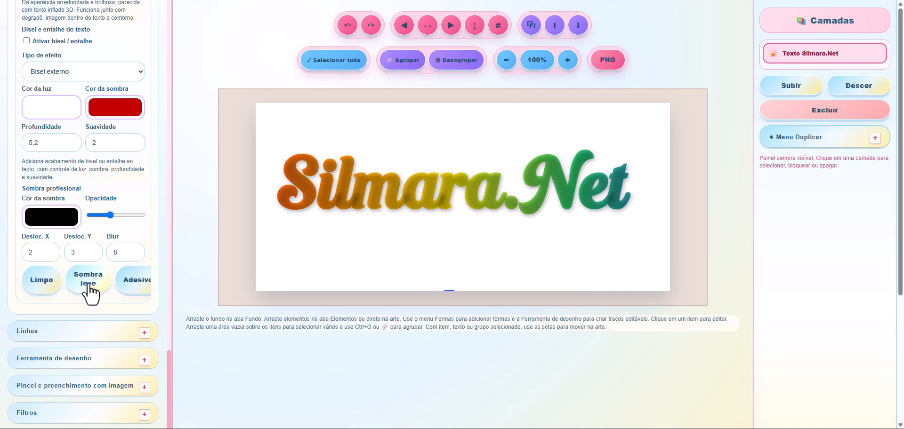
click(32, 285)
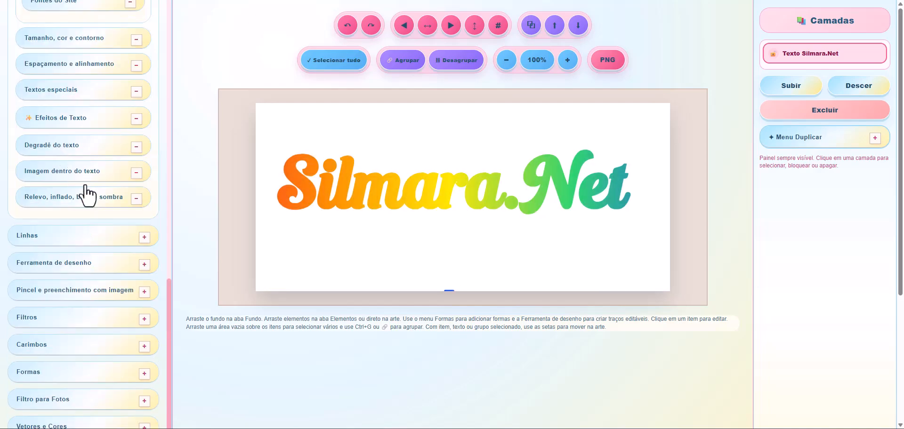
Fill the Silmara.Net text with the pink heart pattern image 10-01.jpg
click(136, 173)
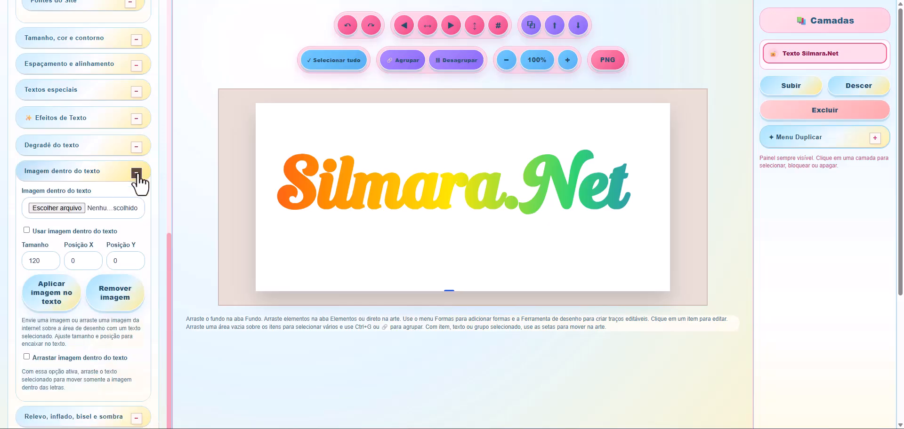
scroll(137, 174, down, 2)
scroll(137, 174, up, 1)
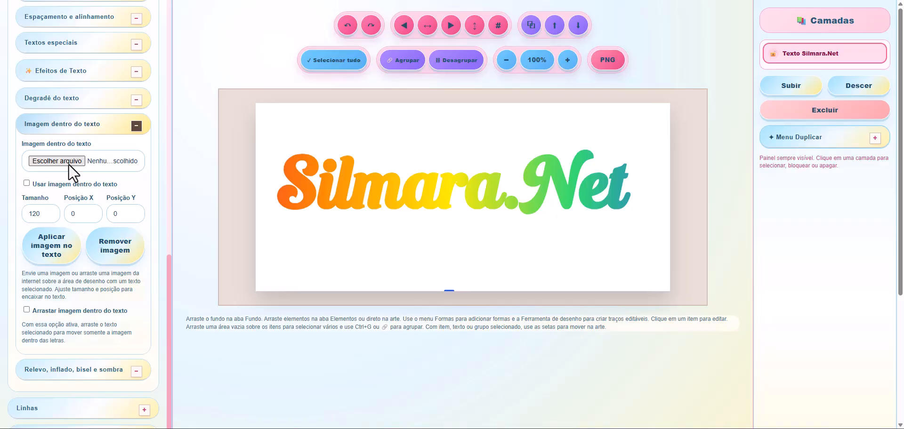
click(69, 165)
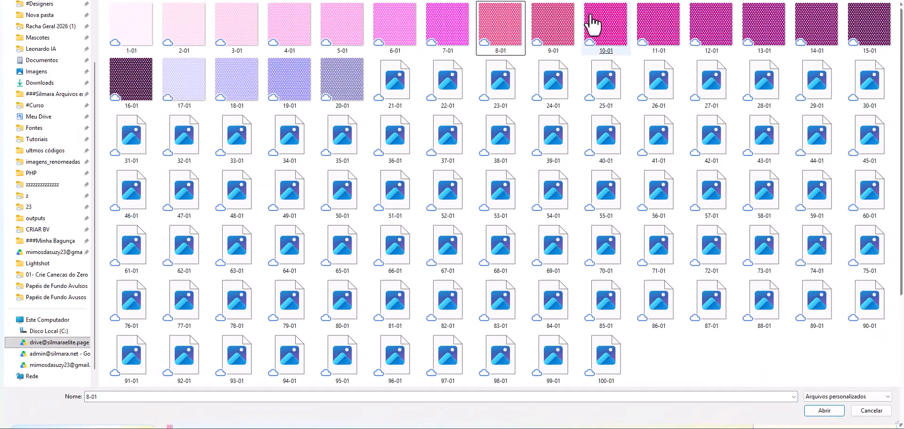
click(664, 86)
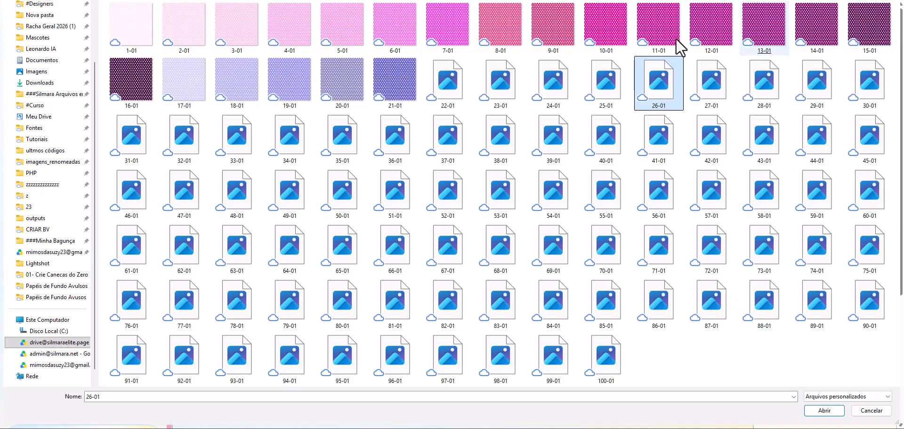
double_click(612, 29)
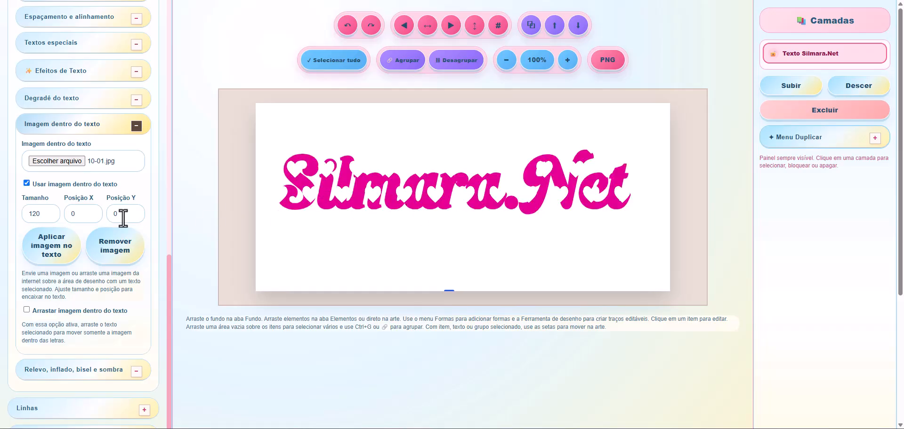
Try an outline thickness on the heart-patterned Silmara.Net text
scroll(132, 212, up, 2)
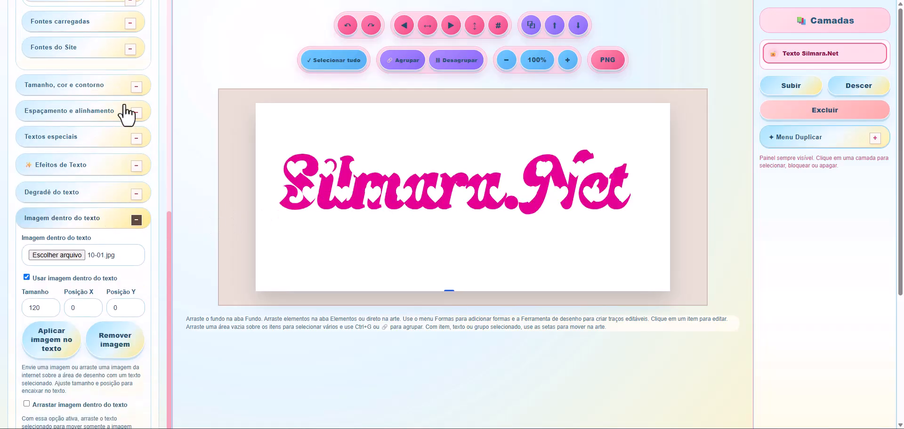
click(136, 87)
click(131, 166)
text(,2)
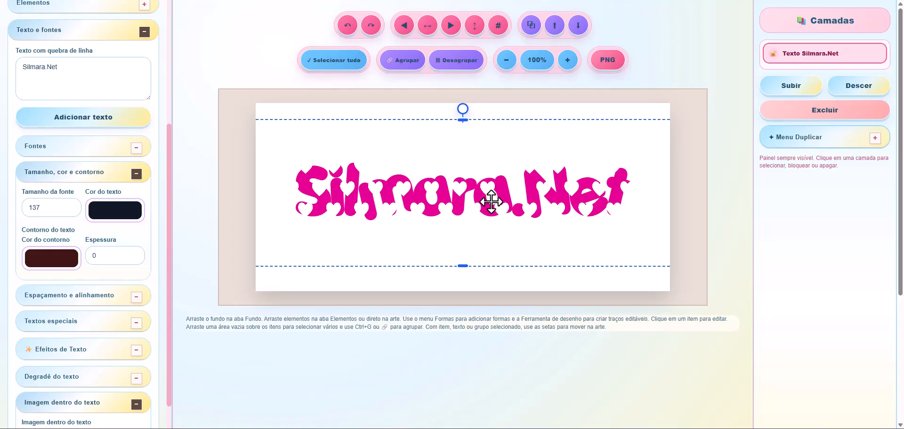
Give the heart-patterned Silmara.Net text a dark outline with a thickness of 1.4
click(321, 197)
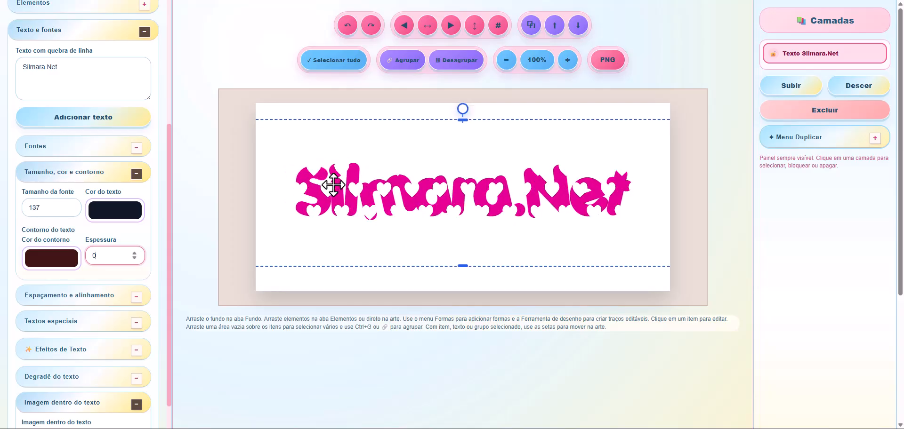
click(135, 252)
click(134, 253)
click(133, 252)
click(133, 253)
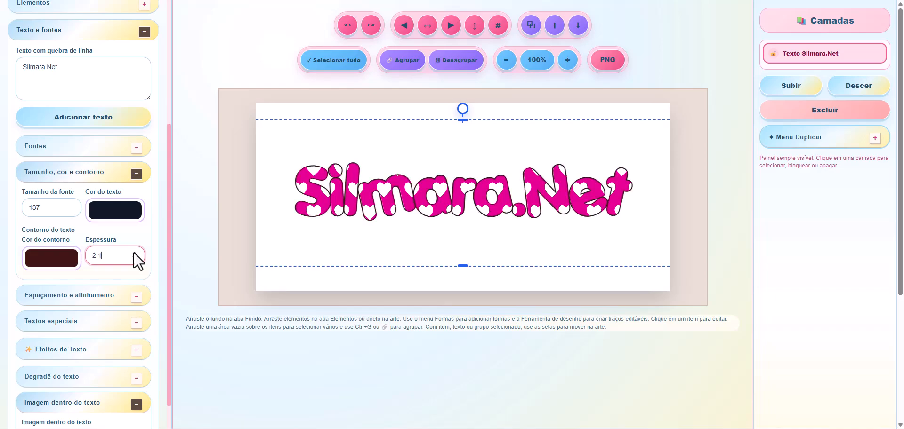
click(133, 257)
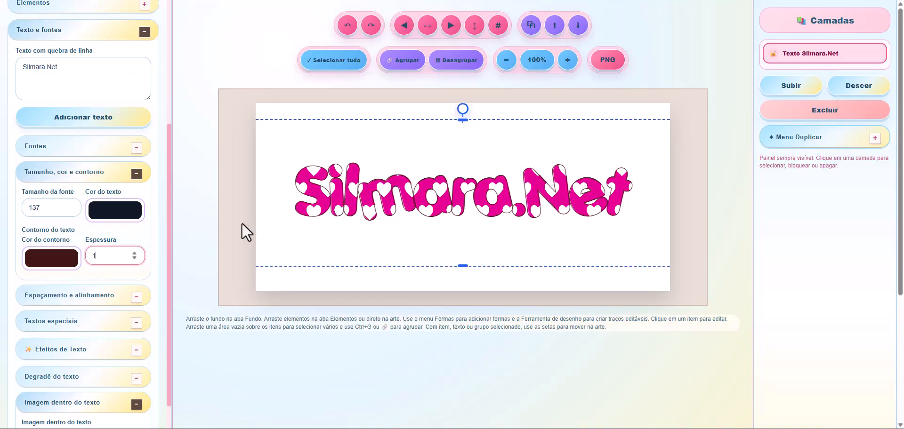
click(134, 253)
click(133, 254)
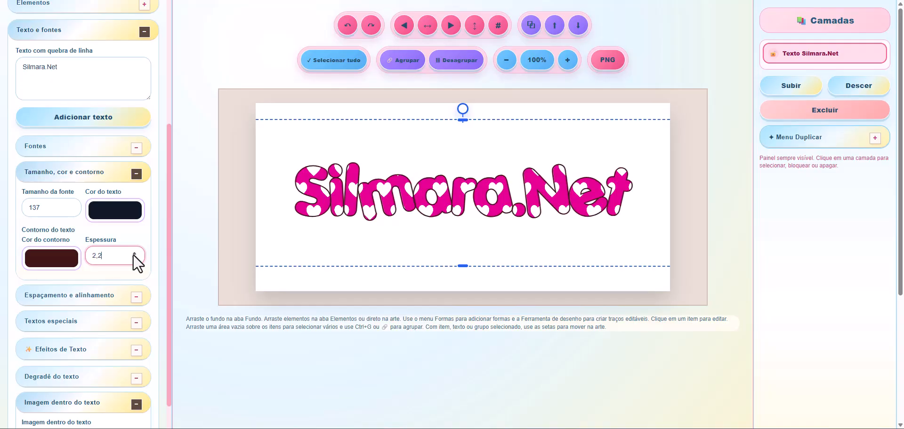
click(134, 258)
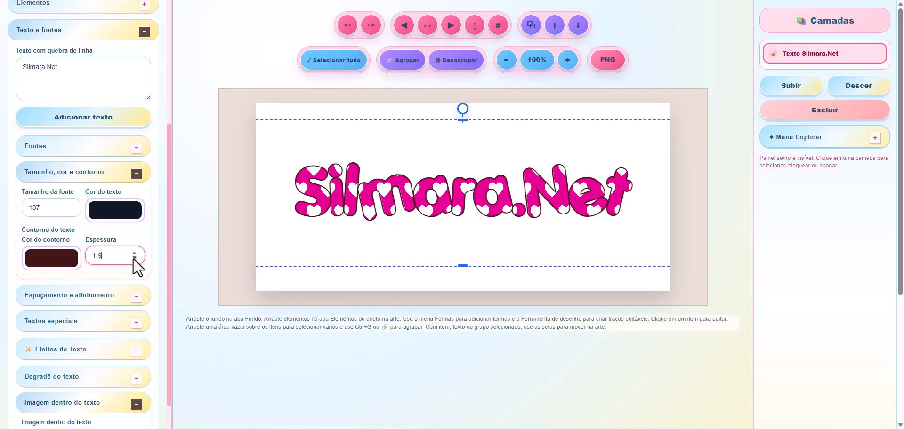
click(134, 257)
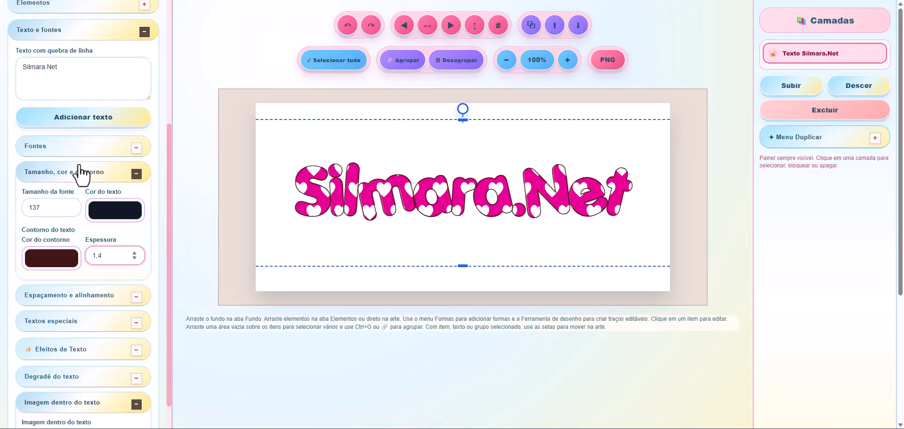
Change the font of the heart-patterned Silmara.Net text to the loaded PORKYS_ font
click(136, 148)
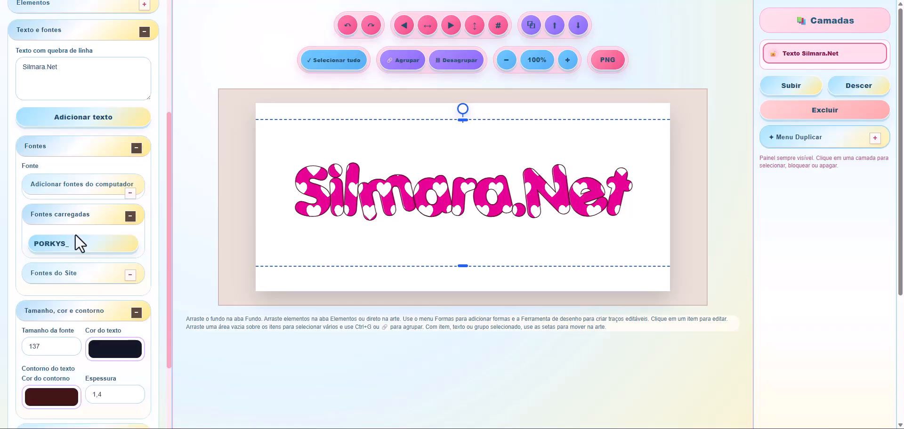
click(96, 242)
Try sizes of 50 and 60 for the heart image inside the Silmara.Net text
scroll(97, 257, down, 10)
double_click(31, 169)
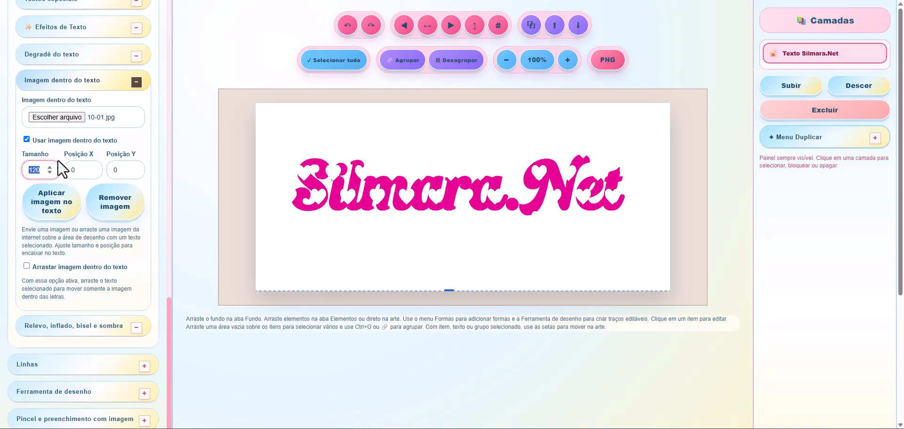
text(50)
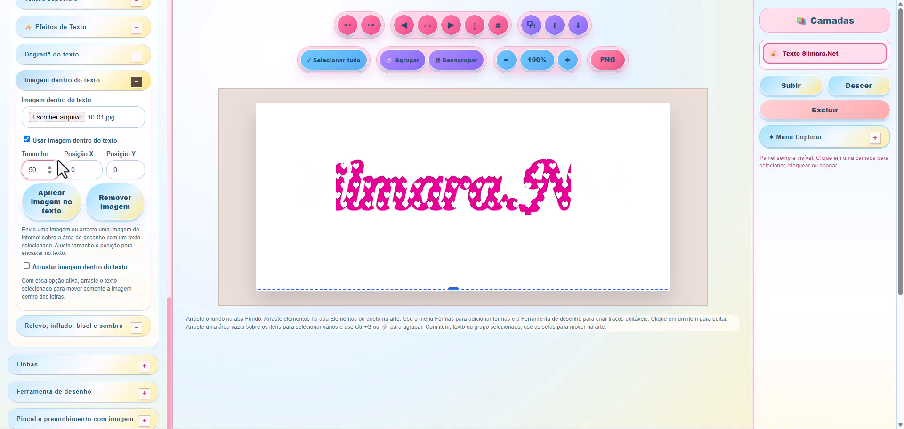
key(BackSpace)
key(BackSpace)
text(60)
Scale the Silmara.Net text down slightly on the canvas
click(358, 196)
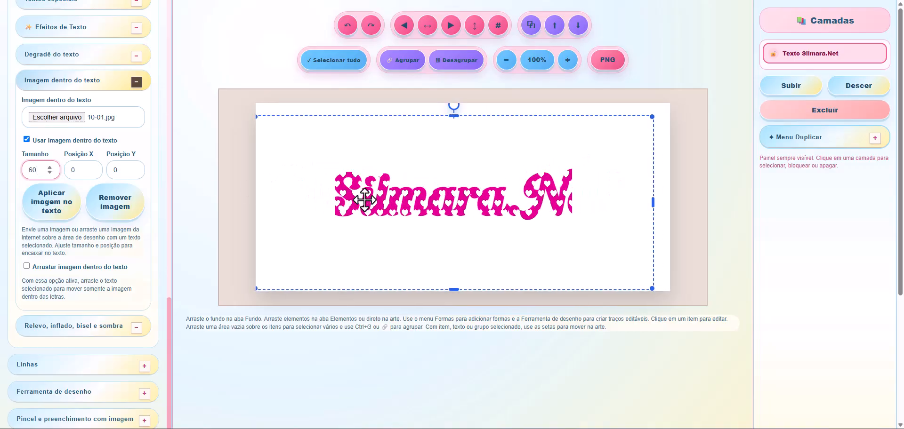
scroll(370, 203, down, 1)
scroll(371, 203, up, 2)
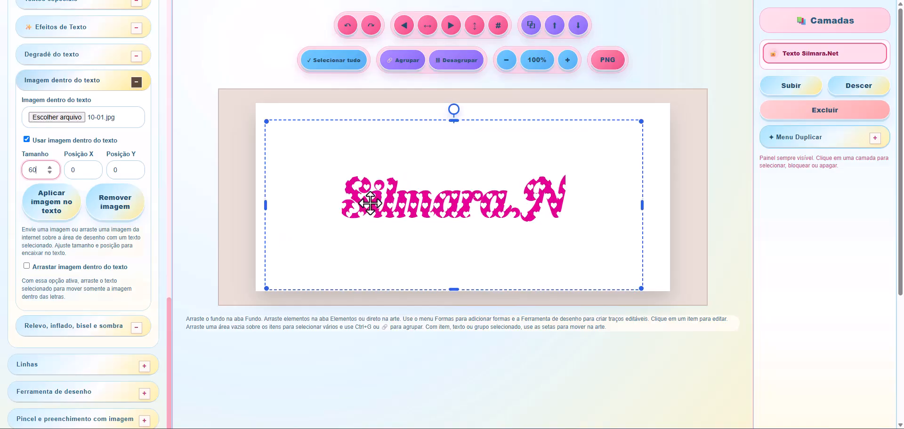
Enable dragging the image inside the text, shift the heart pattern slightly within the letters, and enlarge the text
click(71, 265)
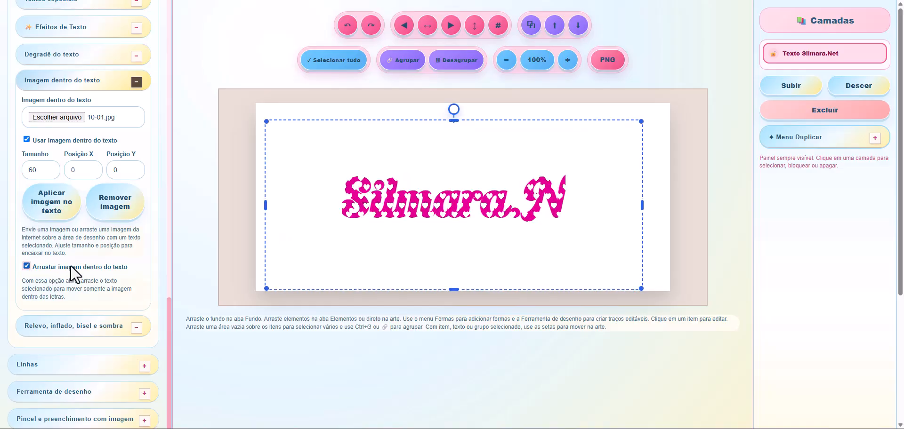
mouse_move(460, 197)
mouse_down()
mouse_move(476, 203)
mouse_move(464, 203)
mouse_up()
scroll(457, 201, up, 2)
Set the heart image's size to 70 and move it within the letters to about X 2, Y 18
drag(33, 171, 27, 170)
text(7)
drag(381, 195, 366, 199)
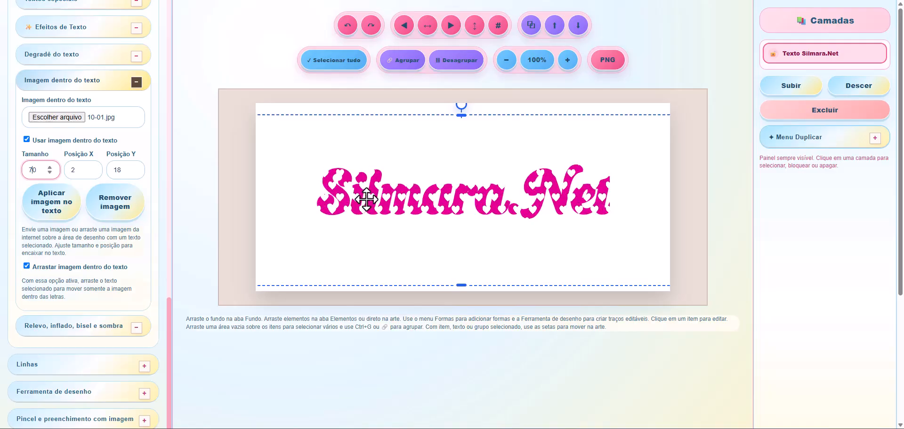